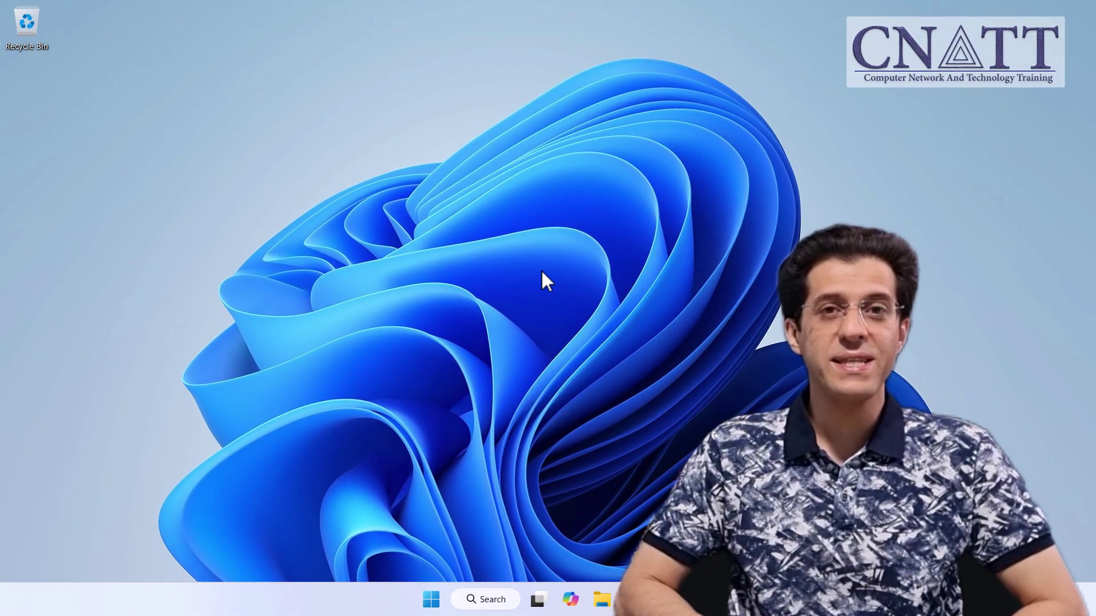
View this PC's system information, then search Edge for 'download pc health check app'
{"action": "right_click", "coordinate": [427, 604]}
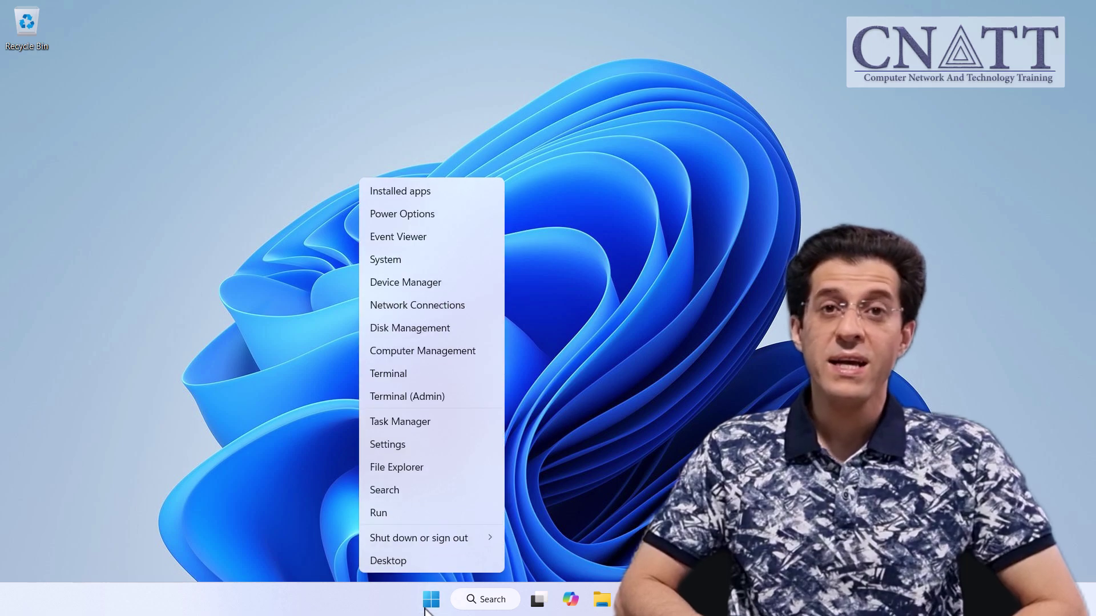
{"action": "left_click", "coordinate": [489, 258]}
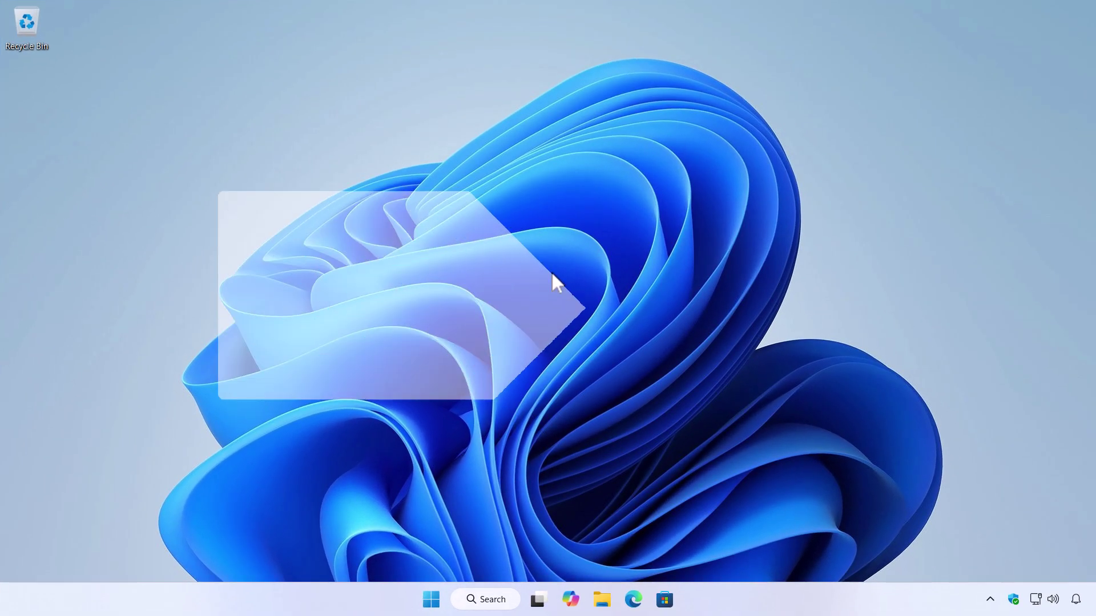
{"action": "left_click", "coordinate": [644, 595]}
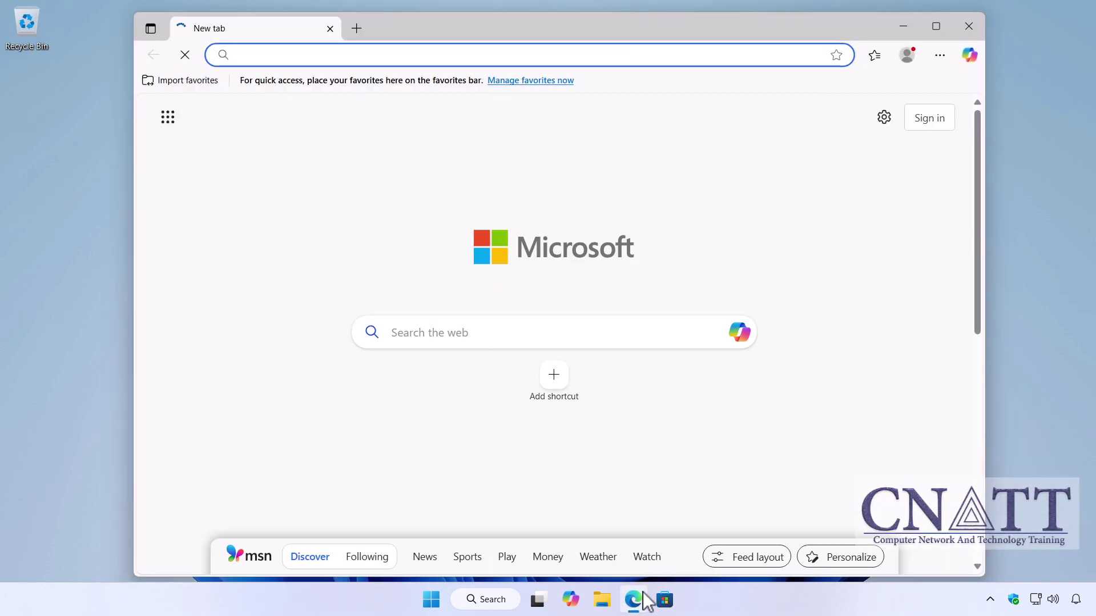
{"action": "left_click", "coordinate": [465, 334]}
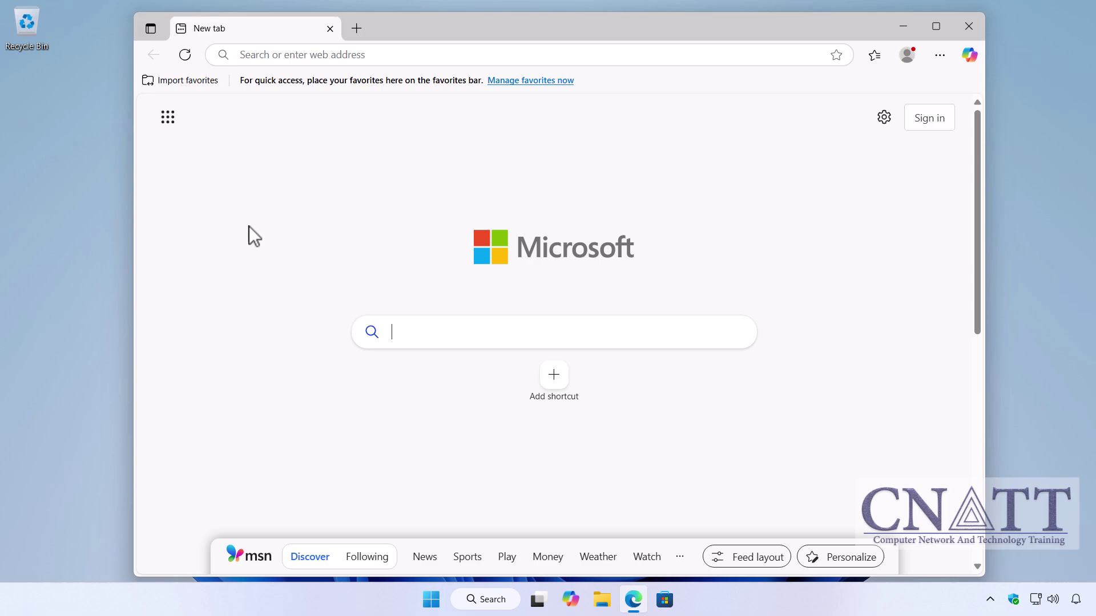
{"action": "type", "text": "download pc"}
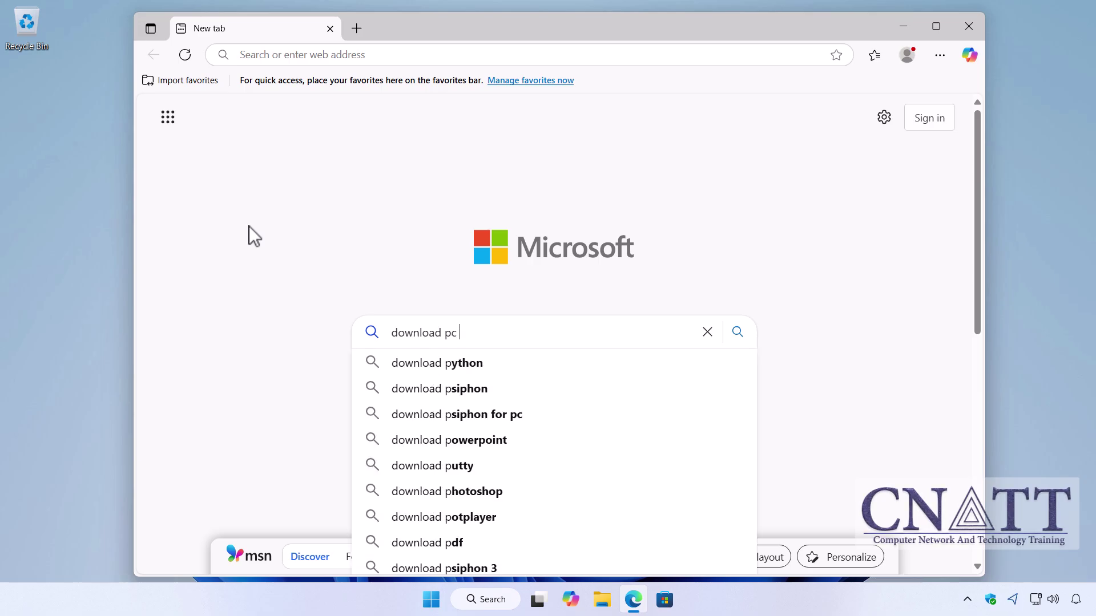
{"action": "type", "text": " health c"}
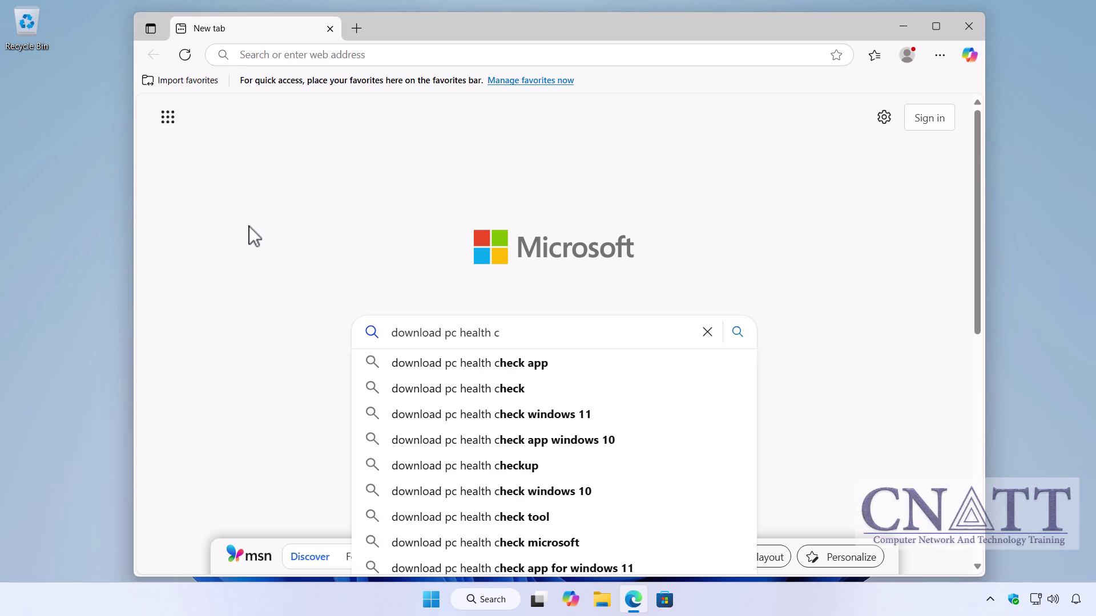
{"action": "type", "text": "heck app"}
{"action": "key", "text": "Return"}
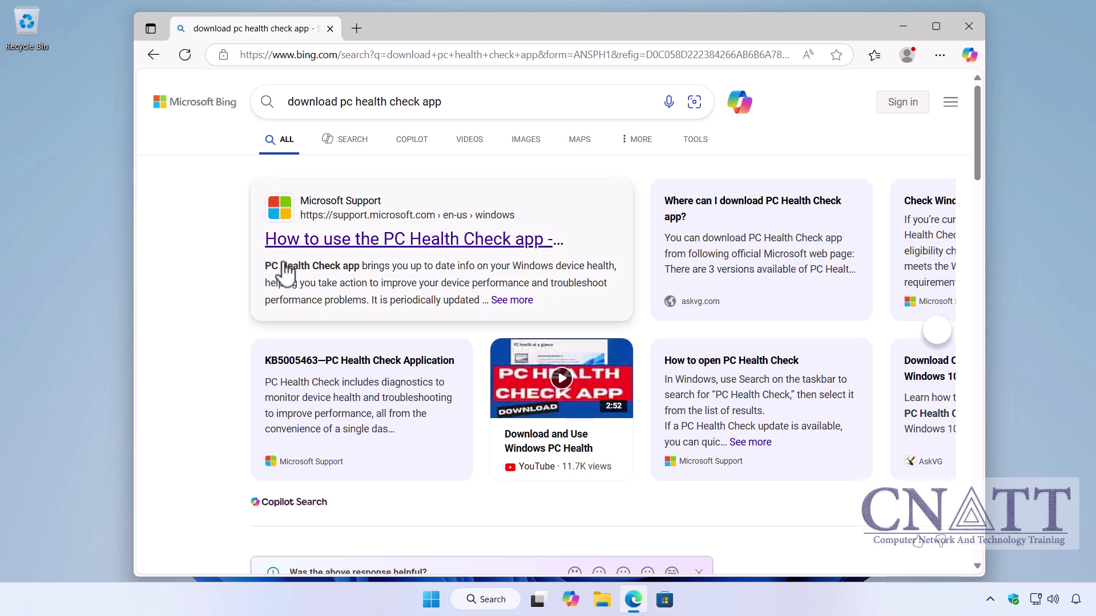
{"action": "left_click", "coordinate": [306, 251]}
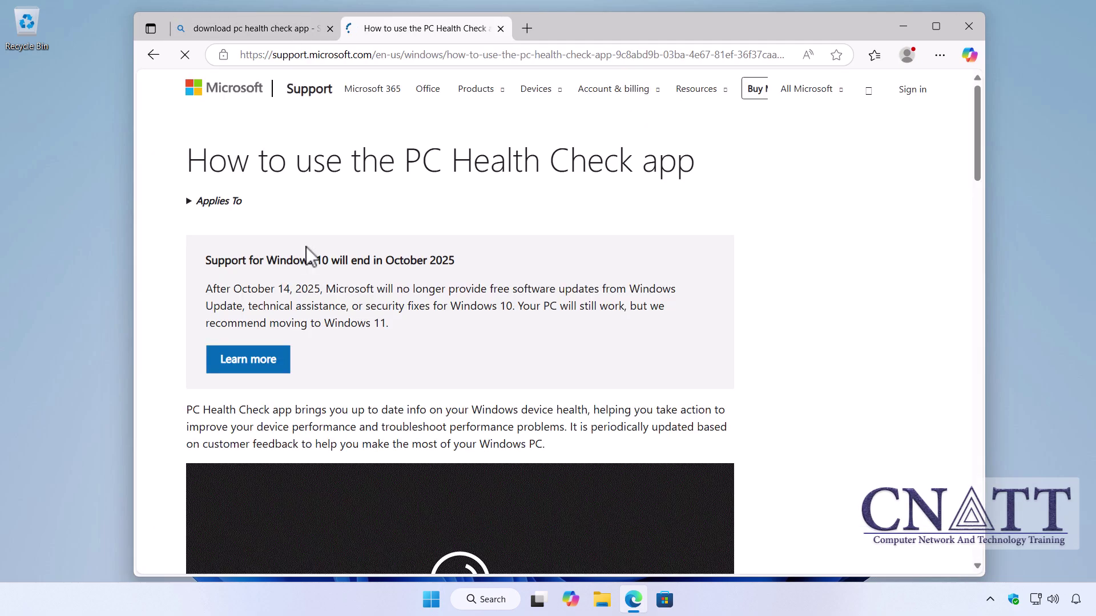
{"action": "scroll", "coordinate": [305, 252], "scroll_direction": "down", "scroll_amount": 6}
{"action": "scroll", "coordinate": [305, 260], "scroll_direction": "down", "scroll_amount": 5}
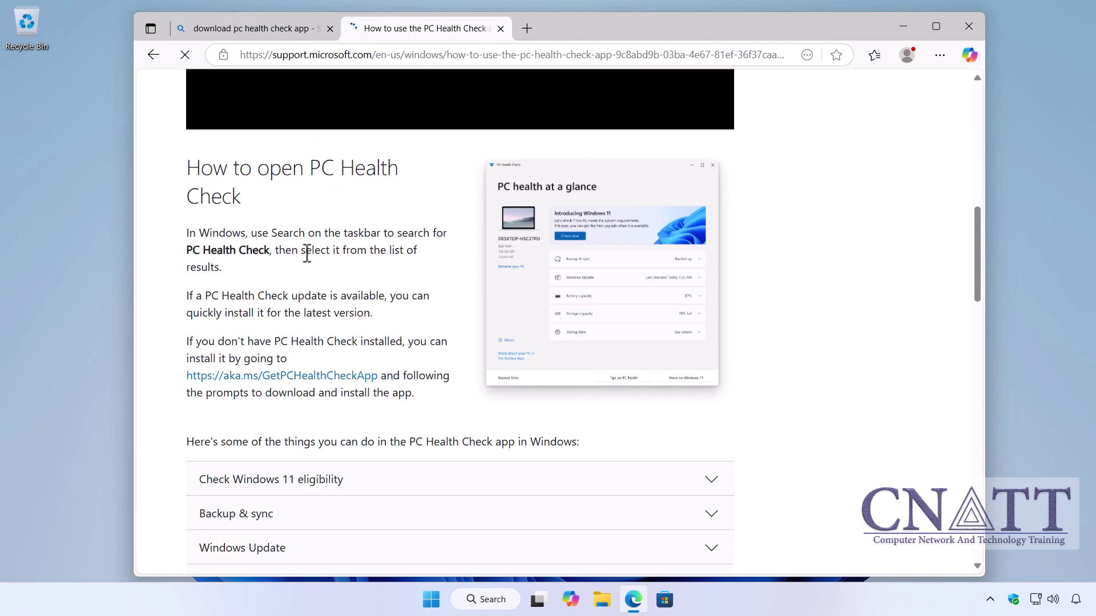
{"action": "left_click", "coordinate": [325, 383]}
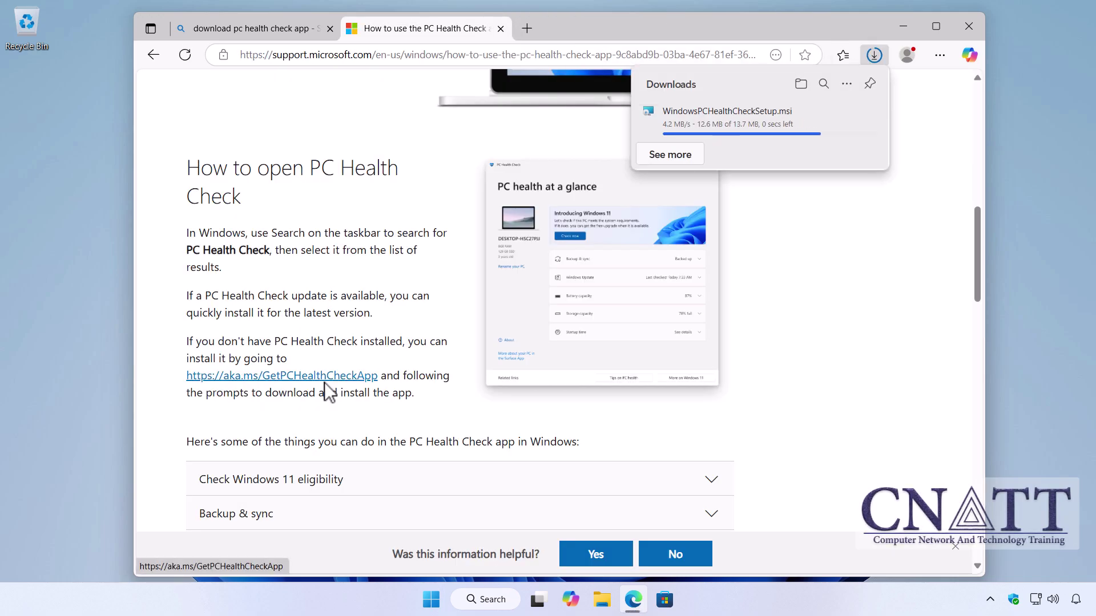
{"action": "left_click", "coordinate": [801, 85]}
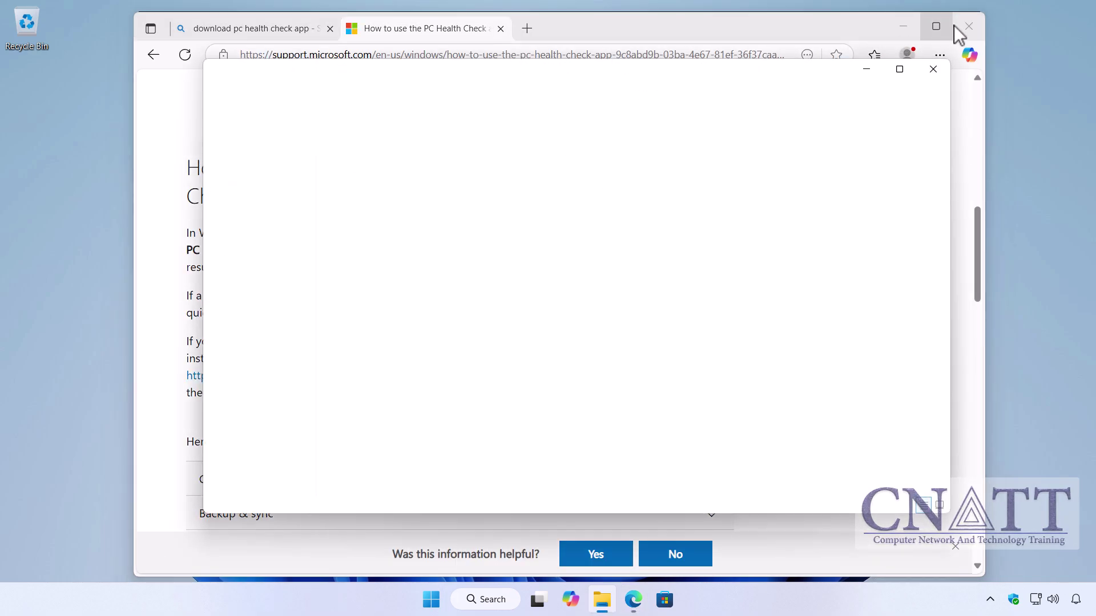
Install PC Health Check from the MSI, accepting the license and adding a desktop shortcut, then launch it
{"action": "left_click", "coordinate": [956, 27]}
{"action": "double_click", "coordinate": [454, 210]}
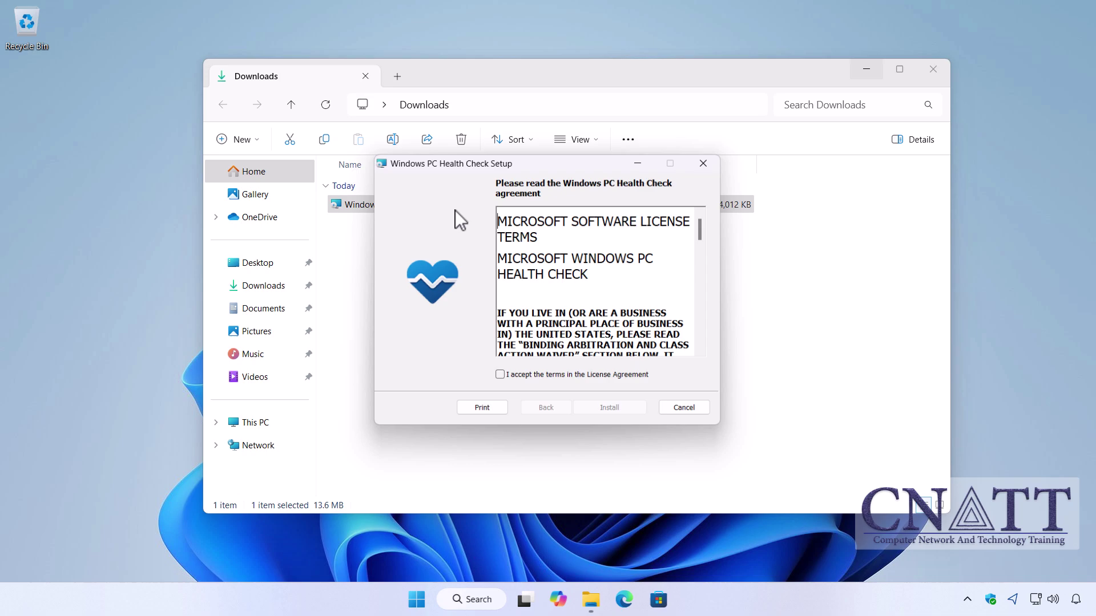
{"action": "left_click", "coordinate": [540, 372]}
{"action": "left_click", "coordinate": [633, 409]}
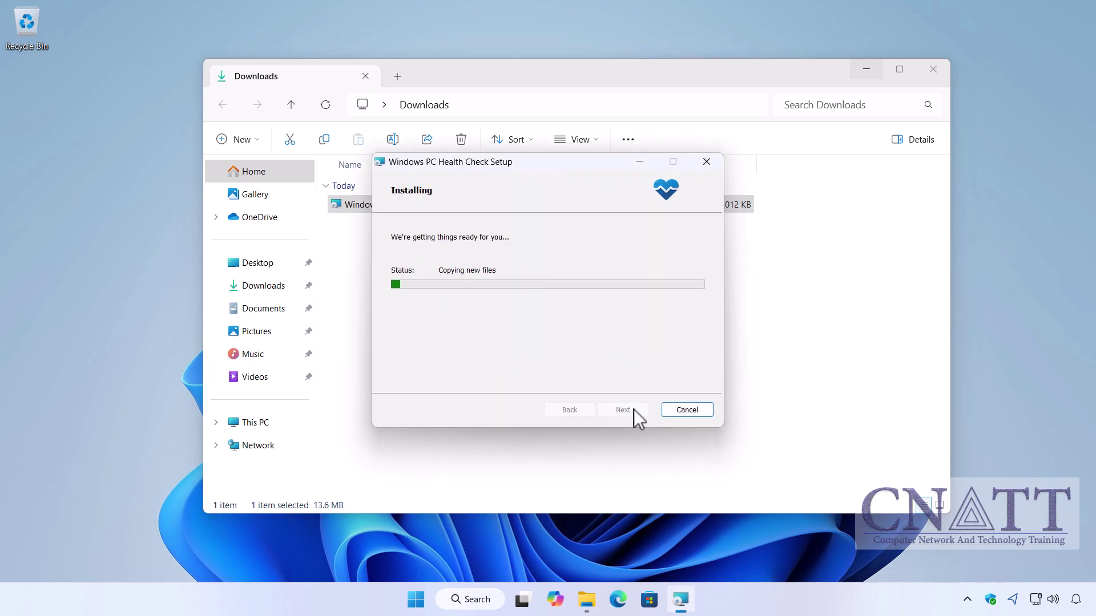
{"action": "left_click", "coordinate": [550, 284]}
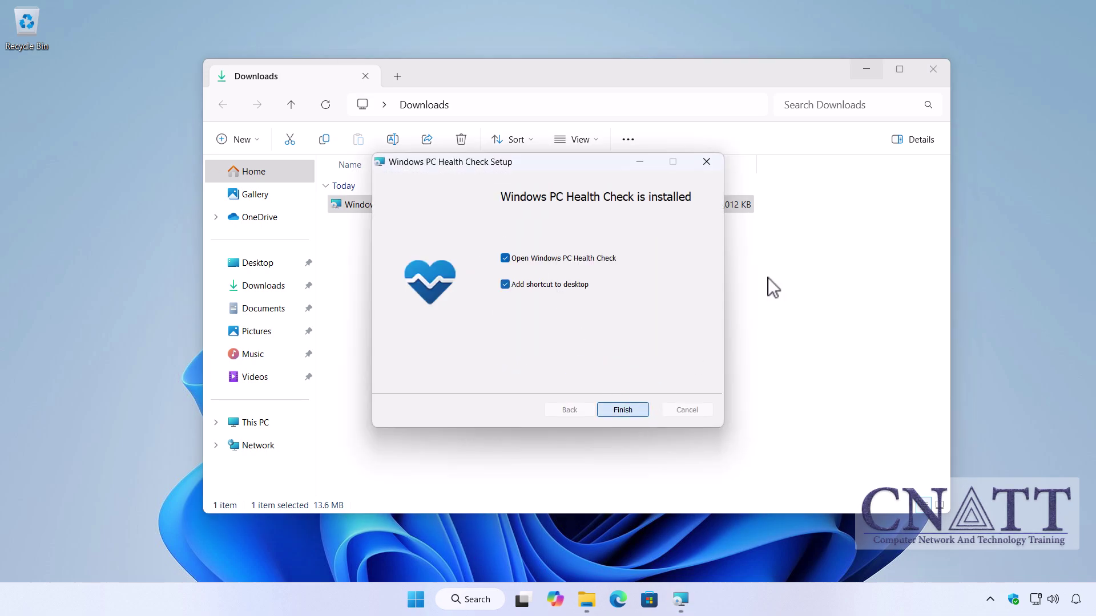
{"action": "key", "text": "Return"}
{"action": "left_click", "coordinate": [936, 69]}
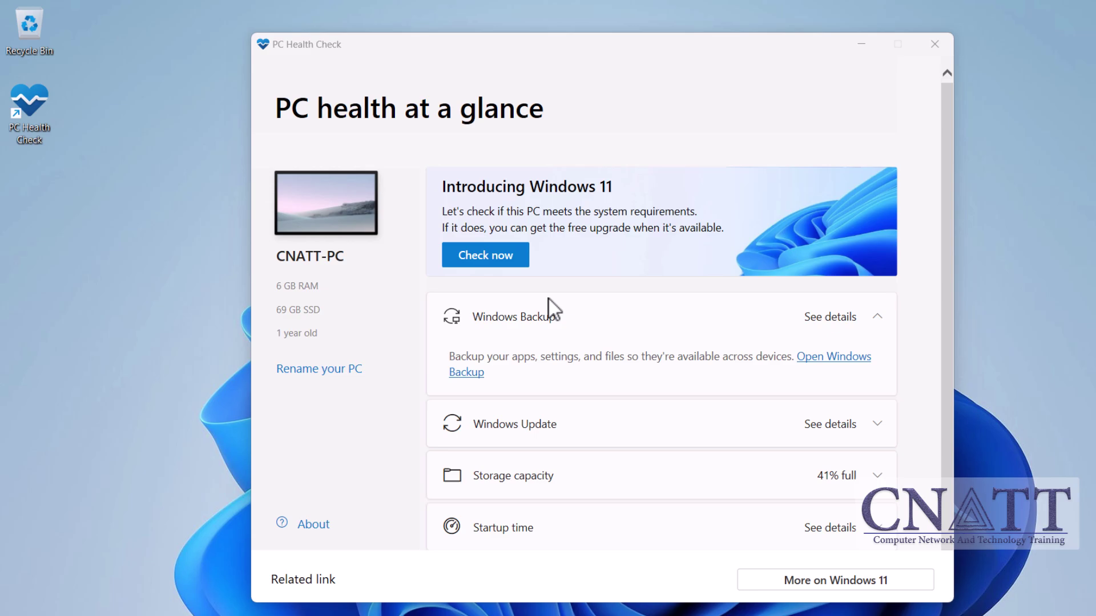
Run the Windows 11 check, scroll through all requirement results, then close PC Health Check
{"action": "left_click", "coordinate": [519, 262]}
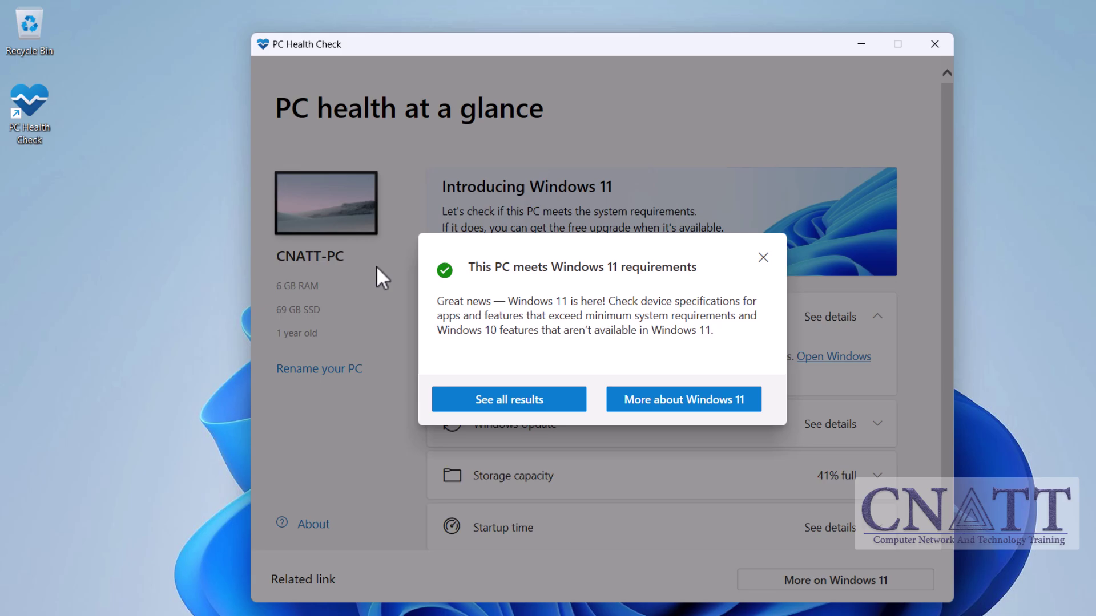
{"action": "left_click", "coordinate": [562, 401]}
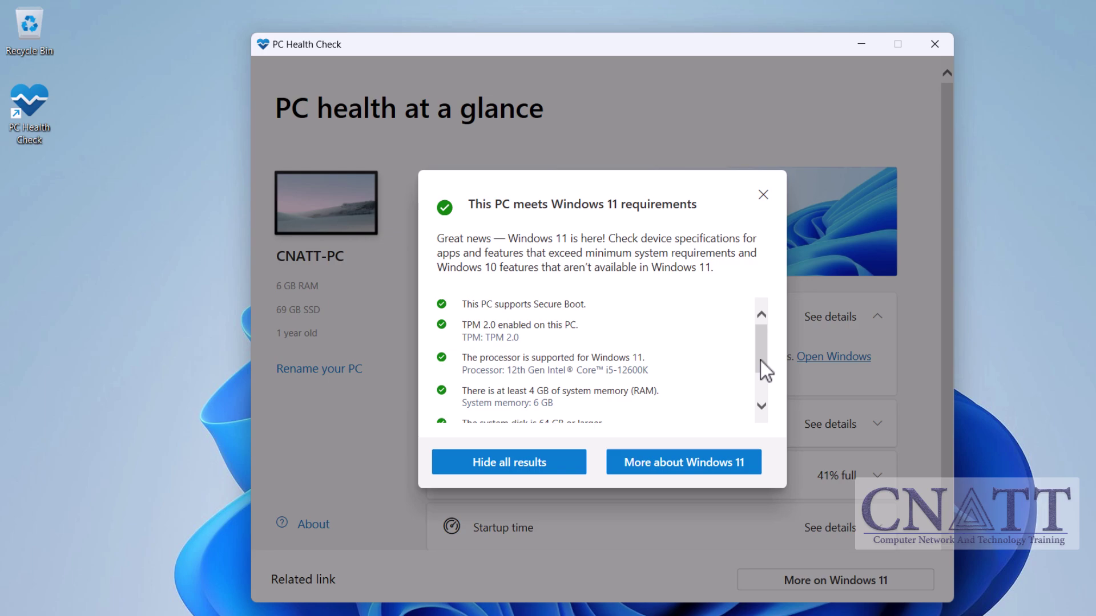
{"action": "scroll", "coordinate": [761, 360], "scroll_direction": "down", "scroll_amount": 2}
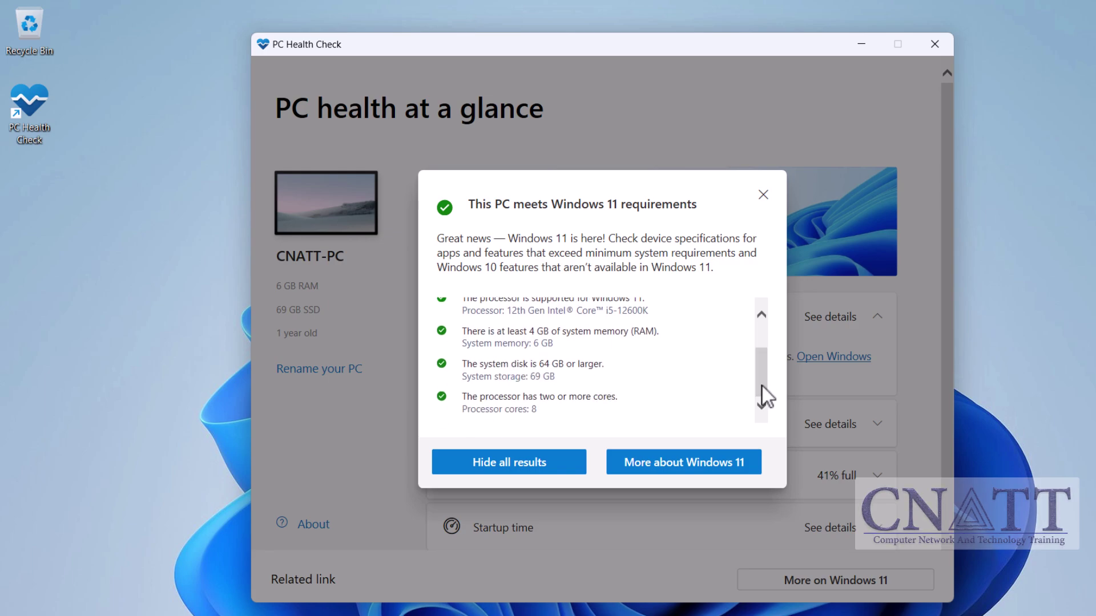
{"action": "scroll", "coordinate": [762, 386], "scroll_direction": "up", "scroll_amount": 2}
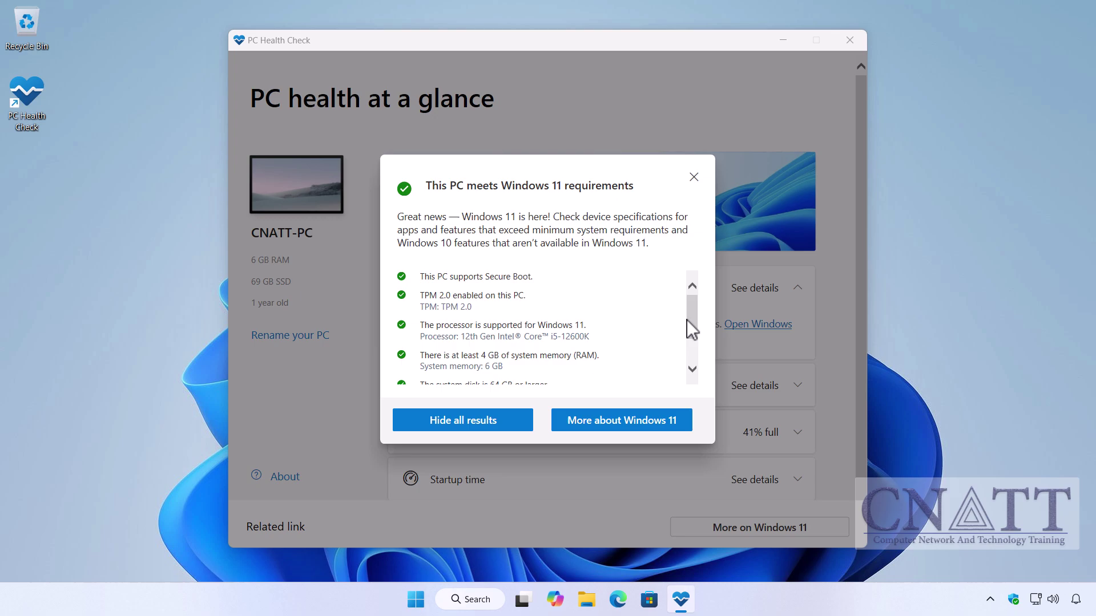
{"action": "left_click", "coordinate": [695, 178]}
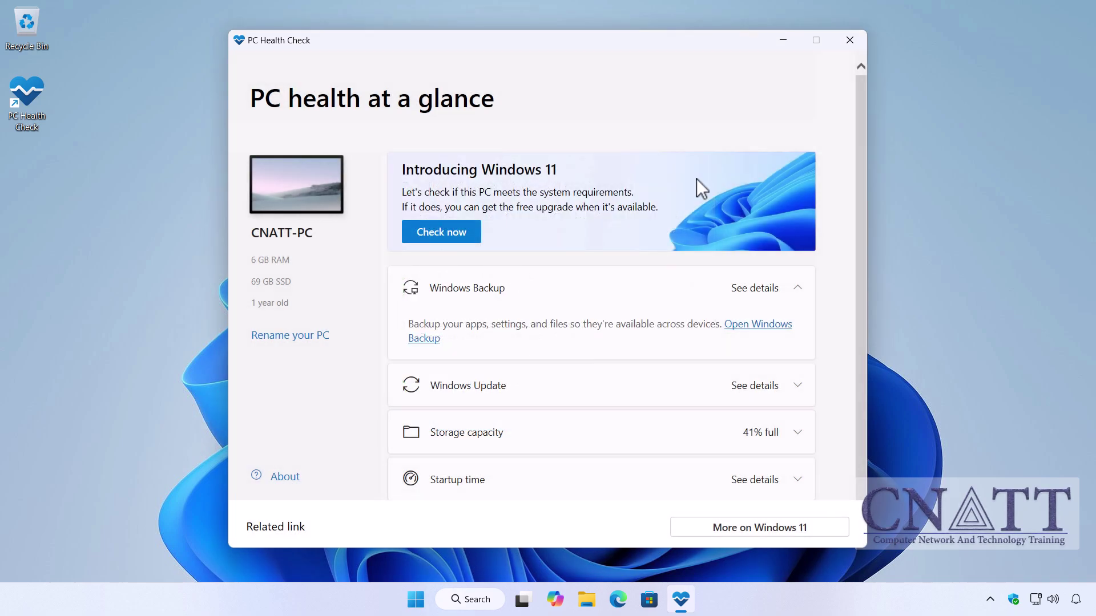
{"action": "left_click", "coordinate": [850, 40]}
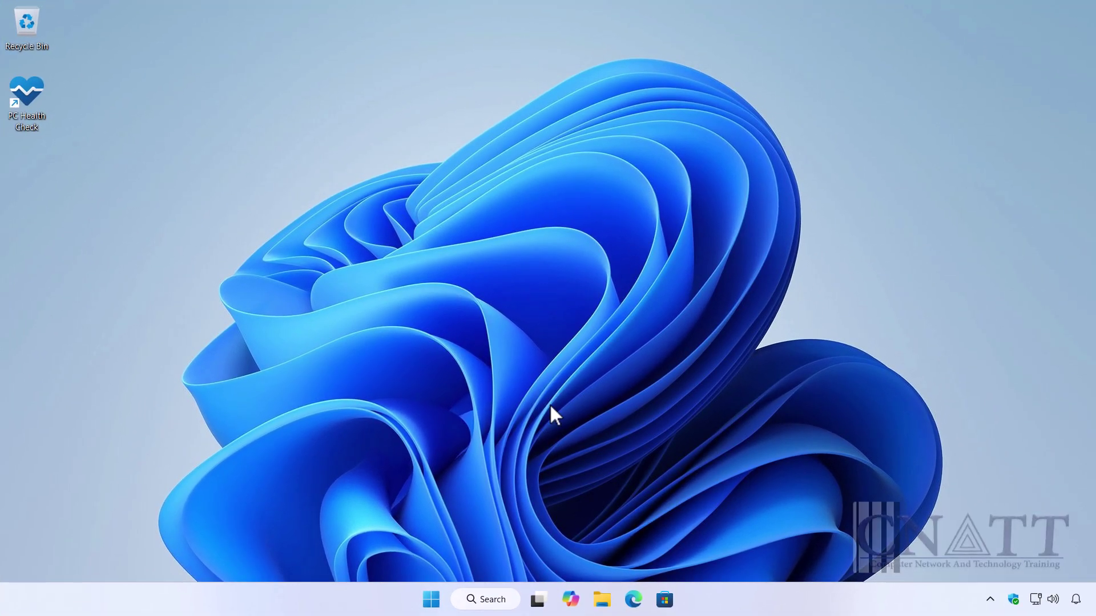
Find Microsoft's Download Windows 11 page through an Edge search
{"action": "left_click", "coordinate": [628, 599]}
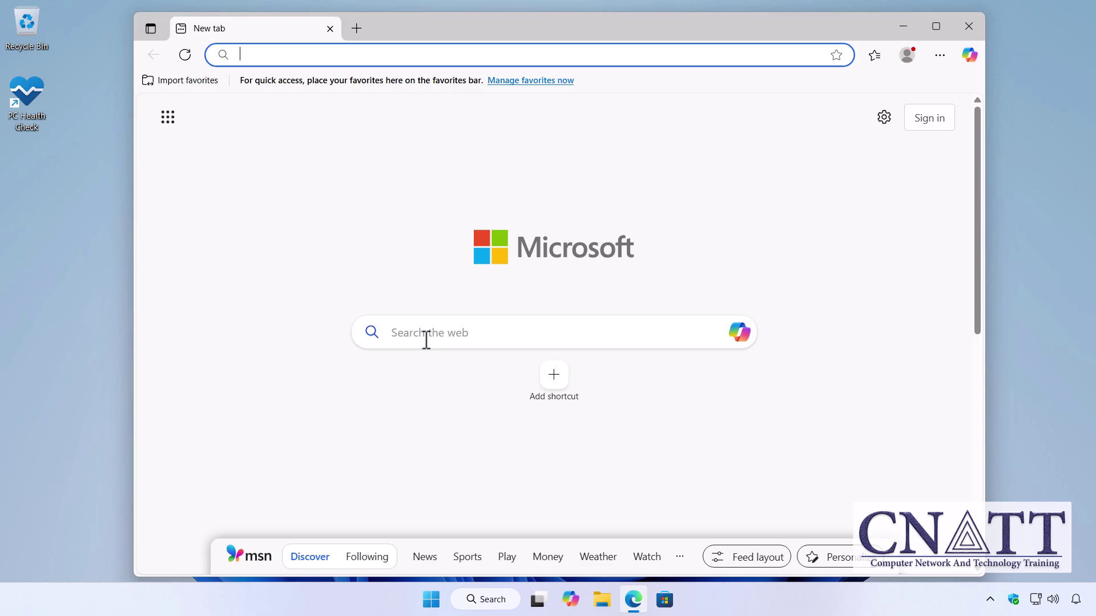
{"action": "type", "text": "download windows 11"}
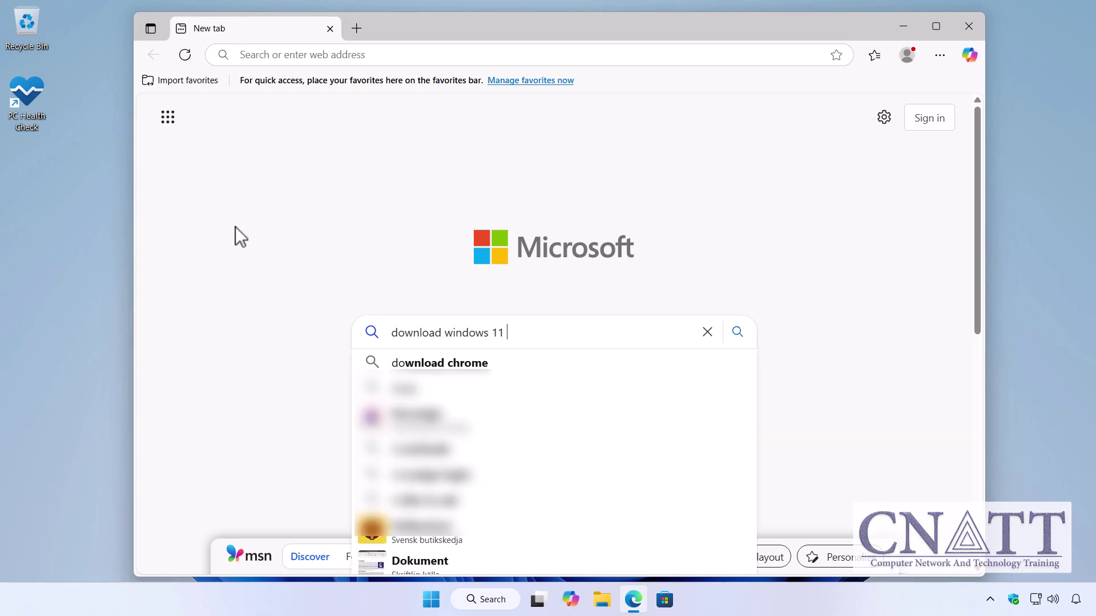
{"action": "type", "text": "microsoft.com"}
{"action": "key", "text": "Return"}
{"action": "scroll", "coordinate": [439, 414], "scroll_direction": "down", "scroll_amount": 5}
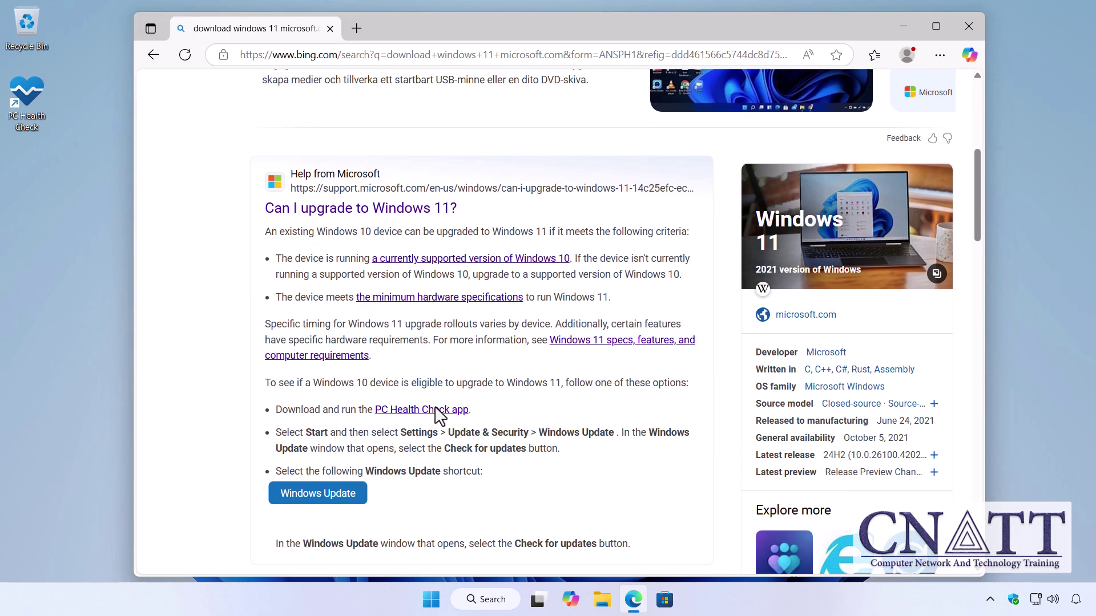
{"action": "scroll", "coordinate": [439, 415], "scroll_direction": "down", "scroll_amount": 7}
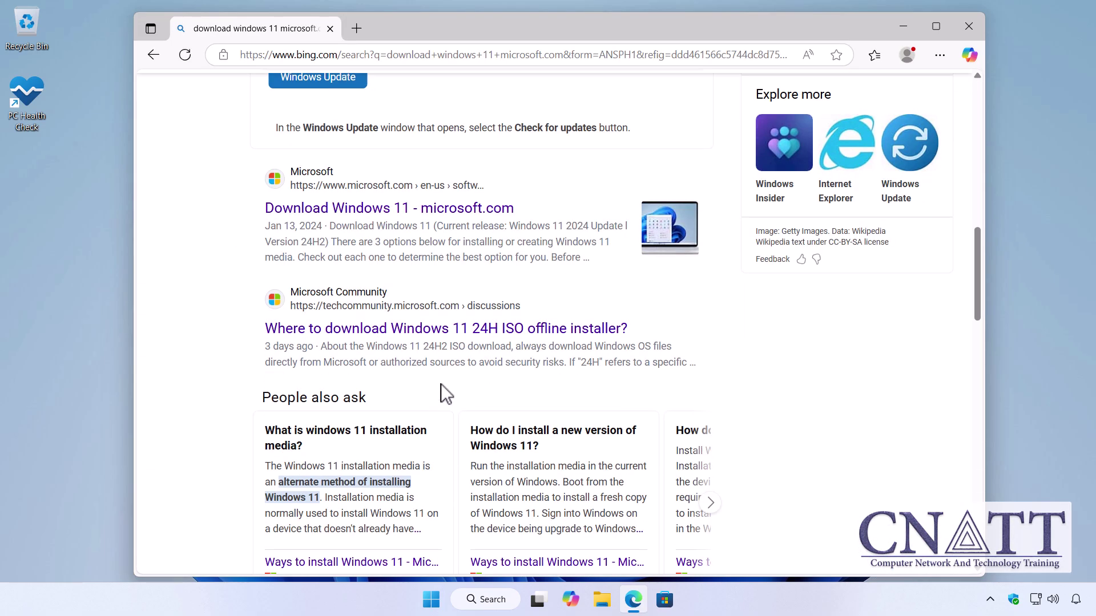
{"action": "left_click", "coordinate": [478, 215]}
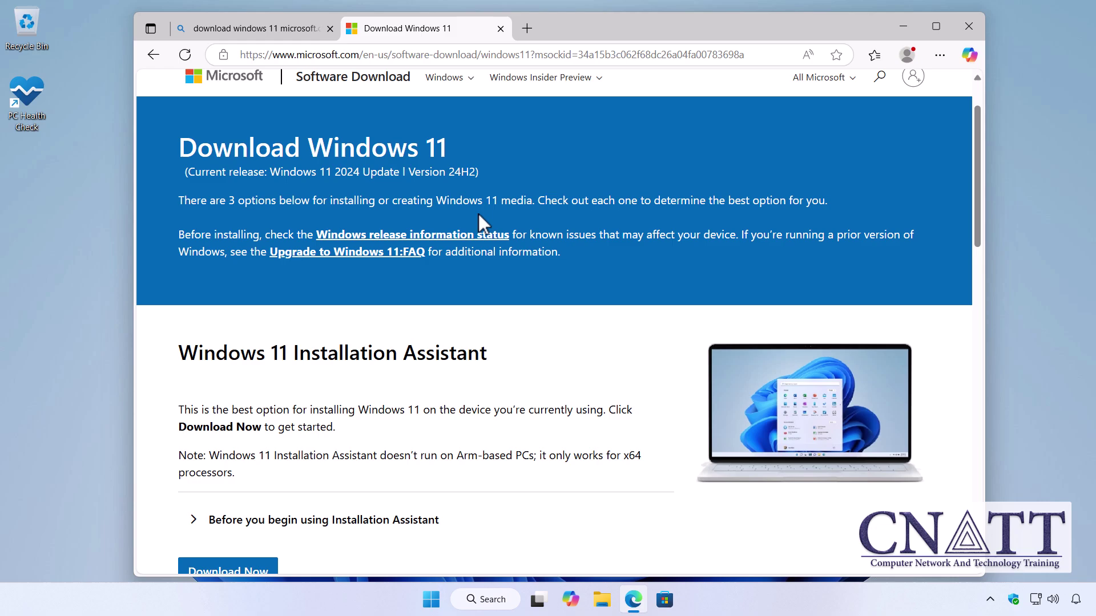
Download Windows11InstallationAssistant, close Edge, and launch the assistant from its folder
{"action": "scroll", "coordinate": [479, 213], "scroll_direction": "down", "scroll_amount": 1}
{"action": "left_click", "coordinate": [274, 515]}
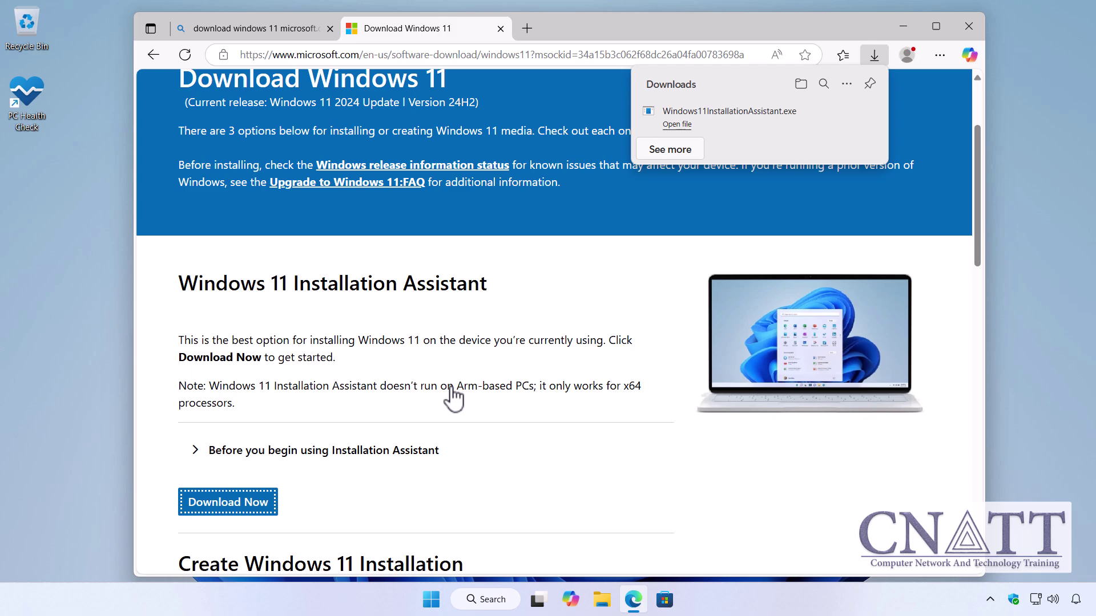
{"action": "left_click", "coordinate": [802, 84]}
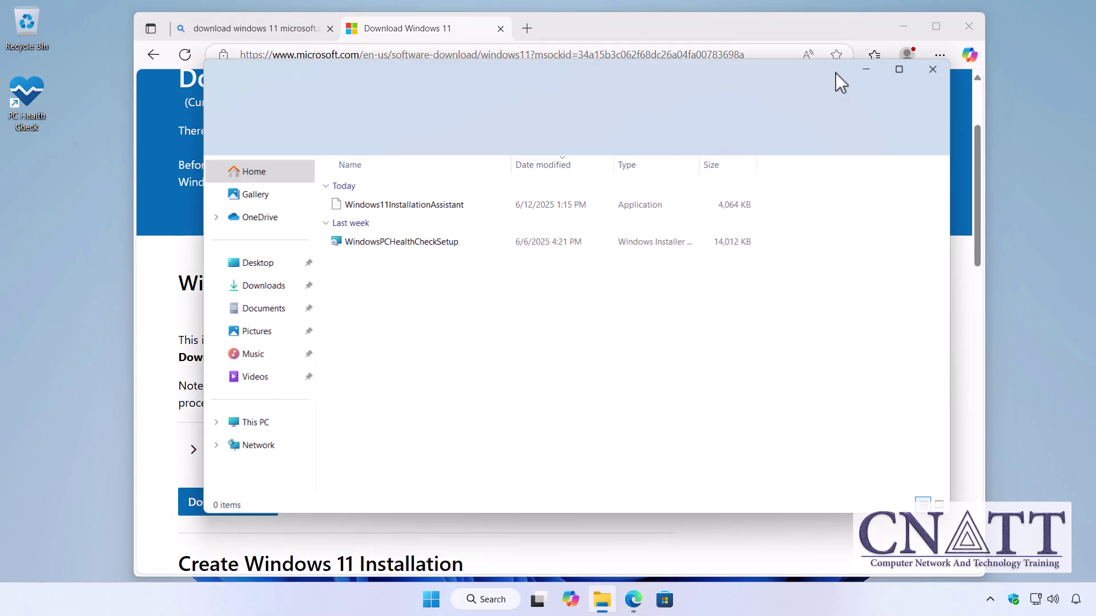
{"action": "left_click", "coordinate": [968, 26]}
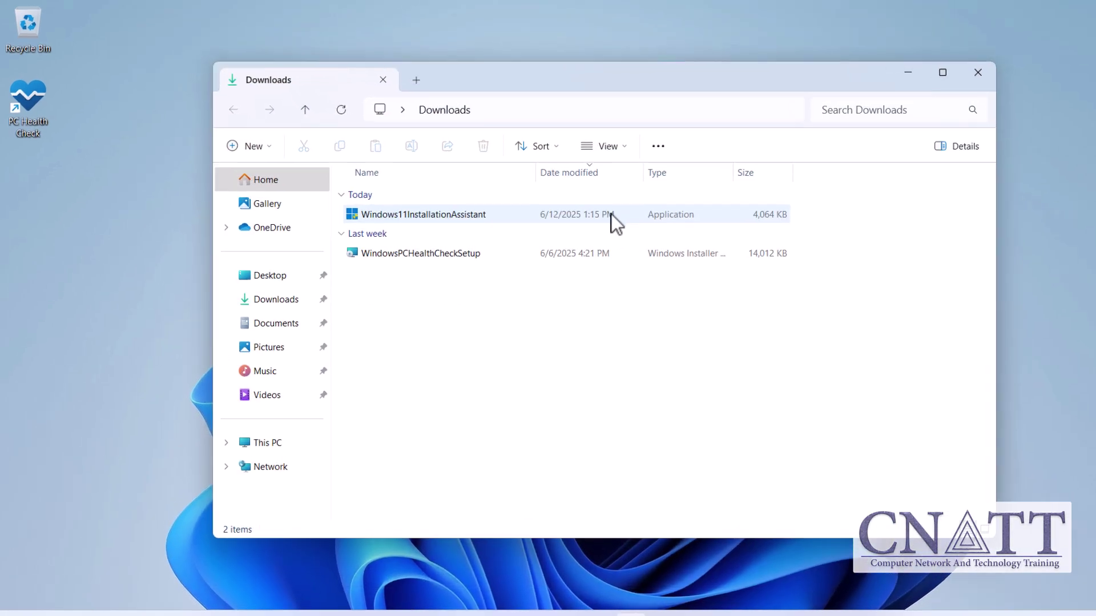
{"action": "double_click", "coordinate": [523, 243]}
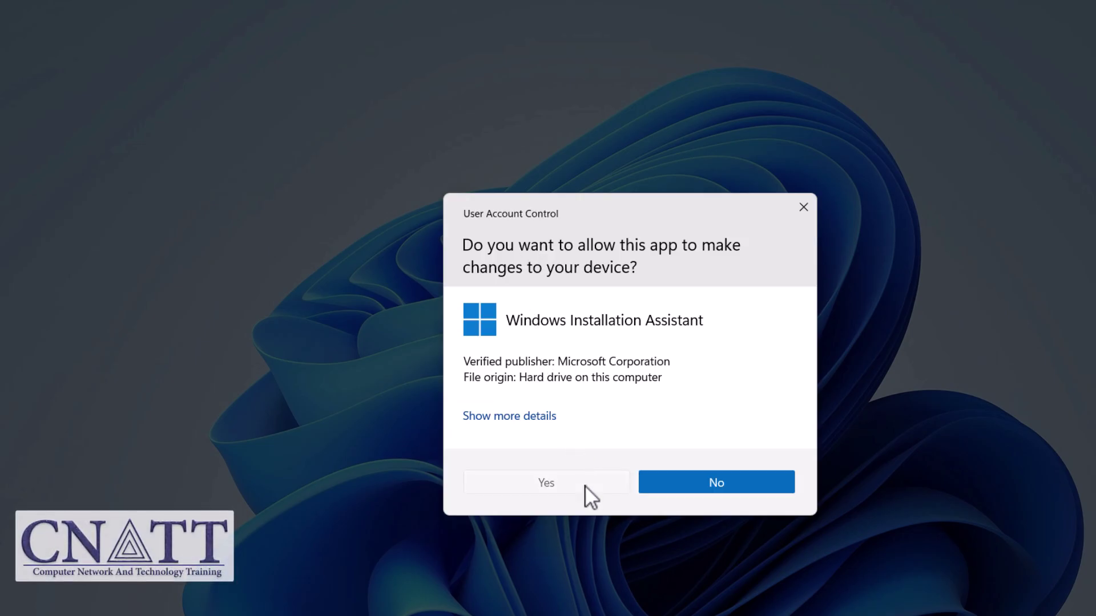
Allow the assistant at the UAC prompt, accept the license to install Windows 11, then restart
{"action": "left_click", "coordinate": [584, 485]}
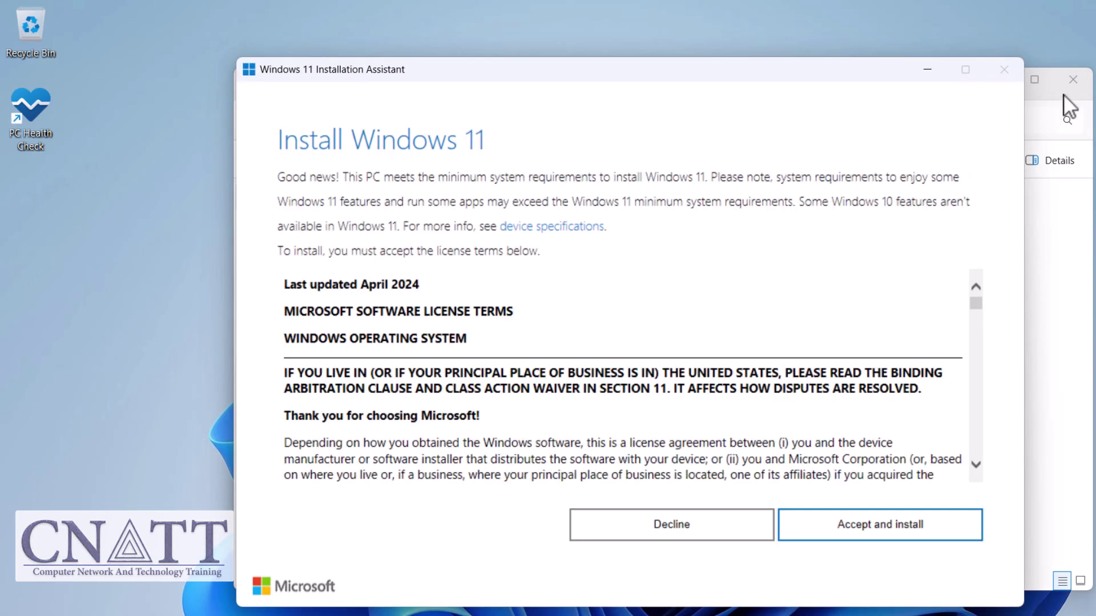
{"action": "left_click", "coordinate": [1070, 89]}
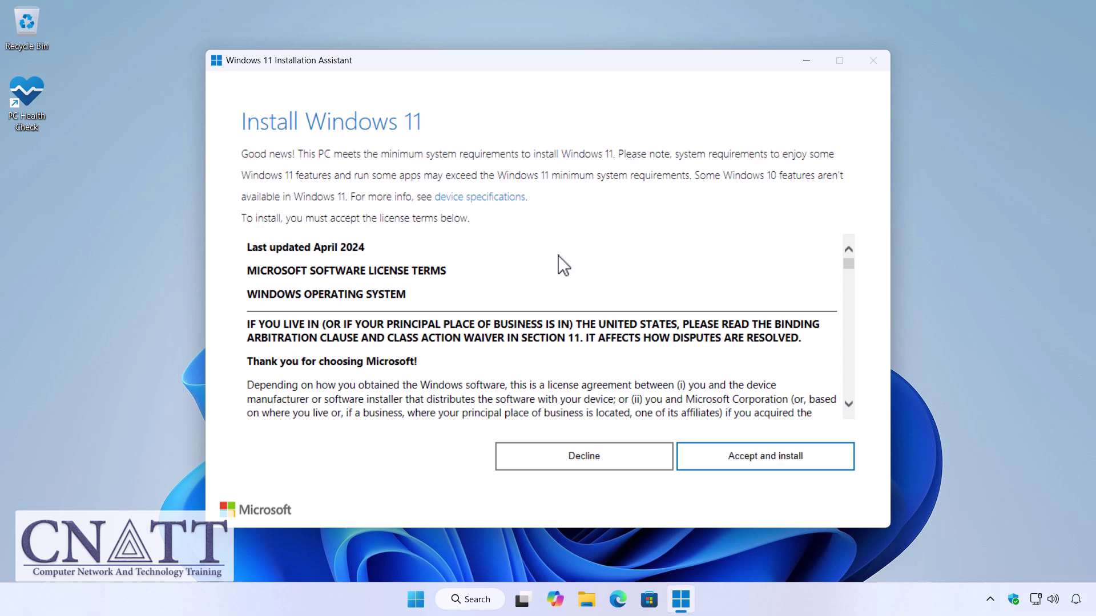
{"action": "left_click", "coordinate": [805, 465]}
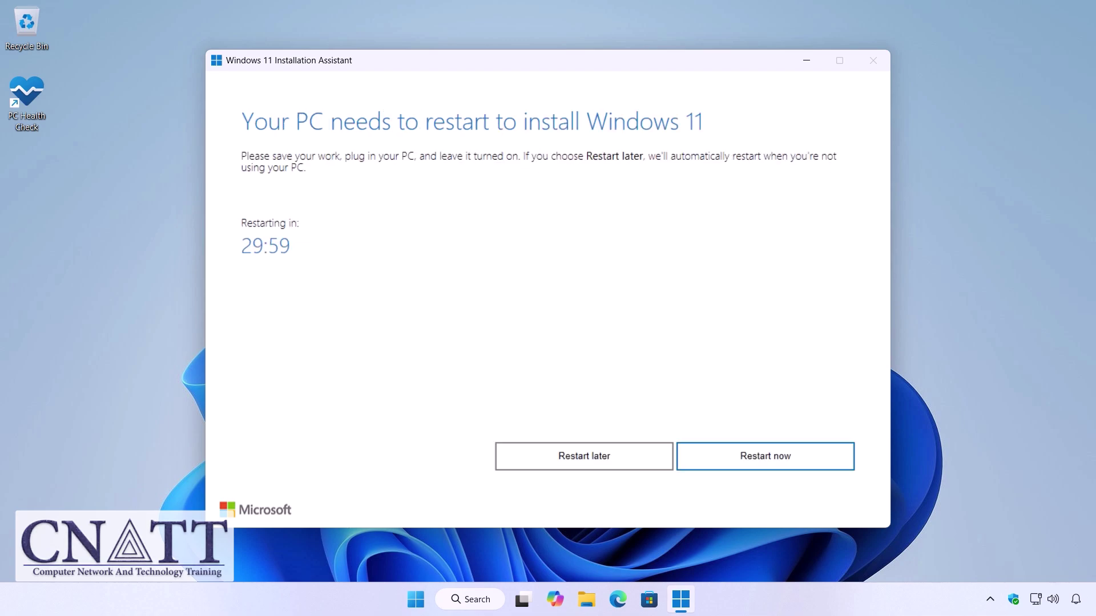
{"action": "left_click", "coordinate": [797, 468]}
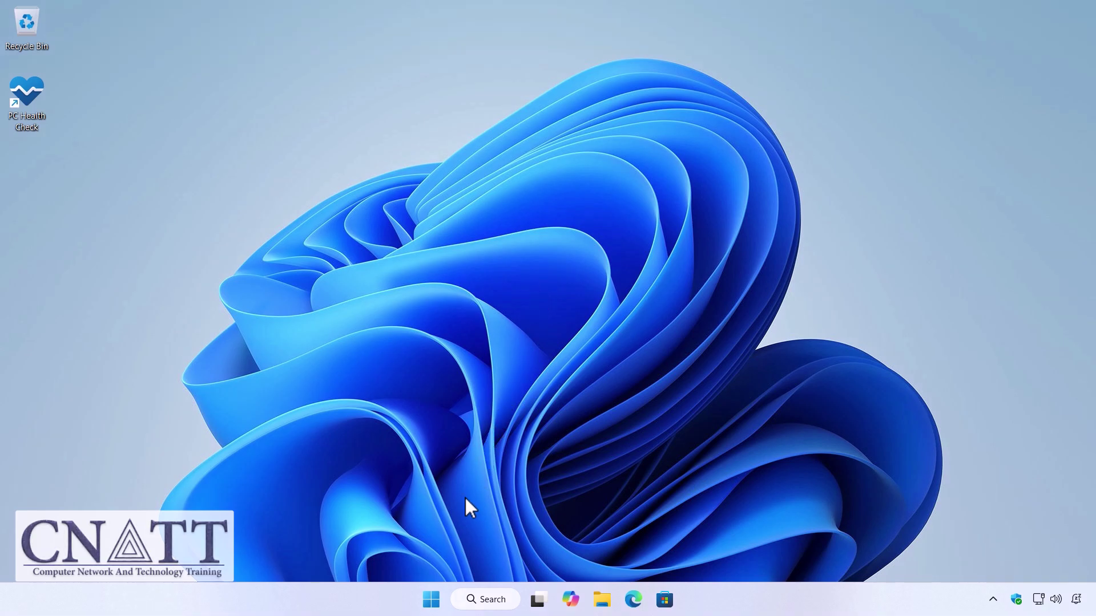
Check Settings > System > About to verify Windows 11 Home version 24H2 is installed
{"action": "right_click", "coordinate": [431, 600]}
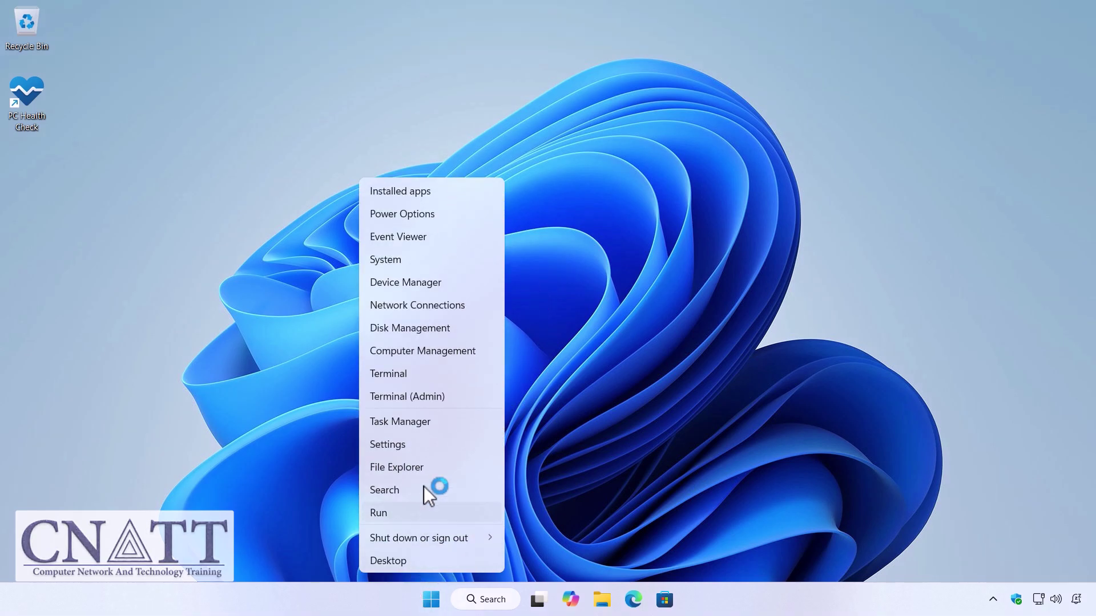
{"action": "left_click", "coordinate": [492, 262]}
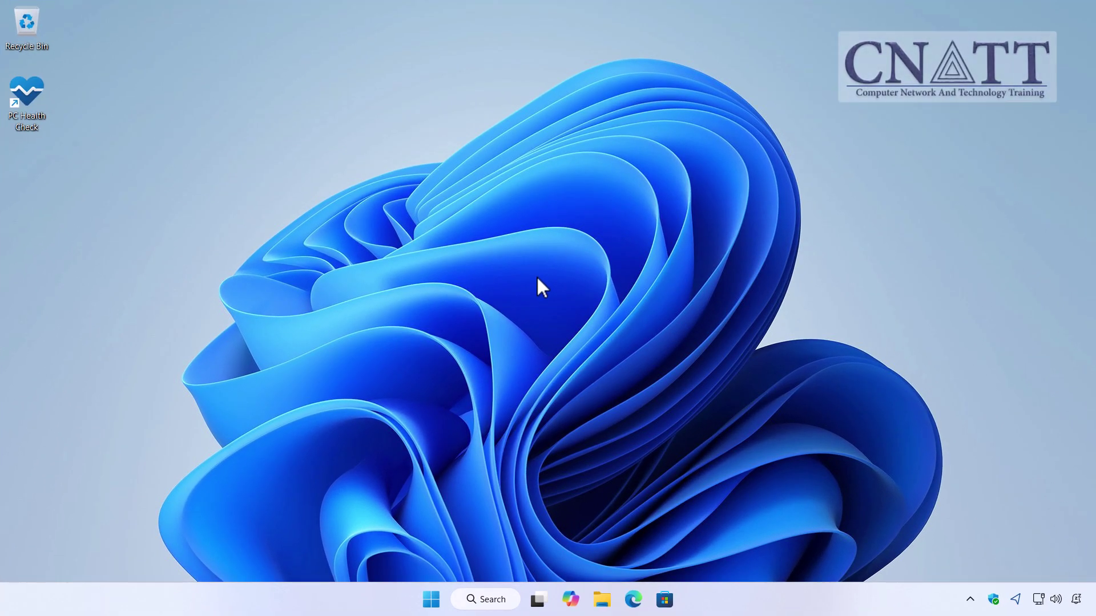
{"action": "right_click", "coordinate": [429, 599]}
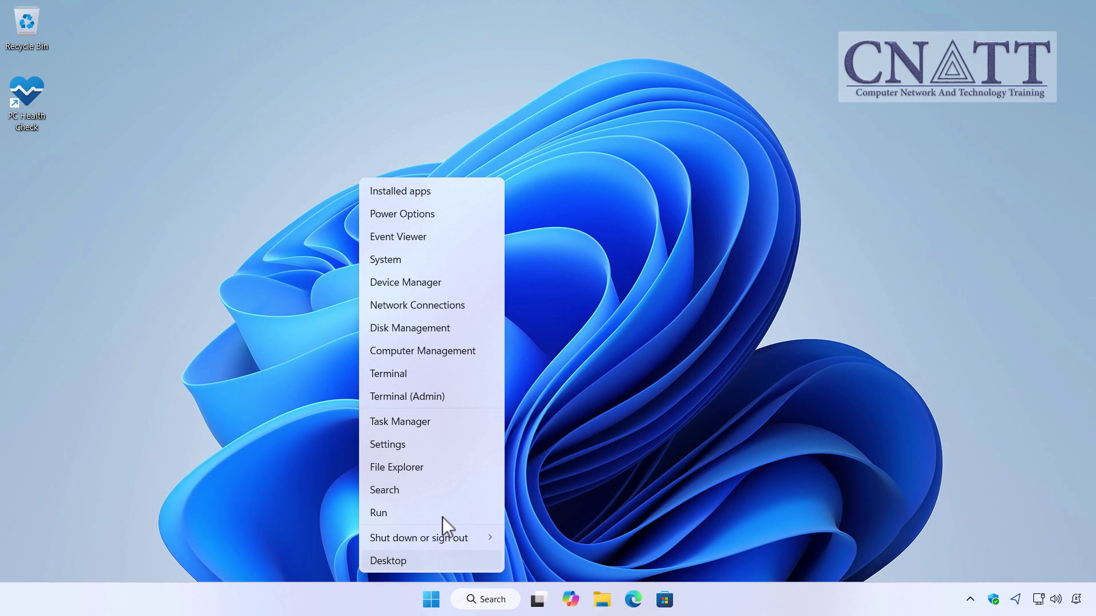
{"action": "left_click", "coordinate": [460, 263]}
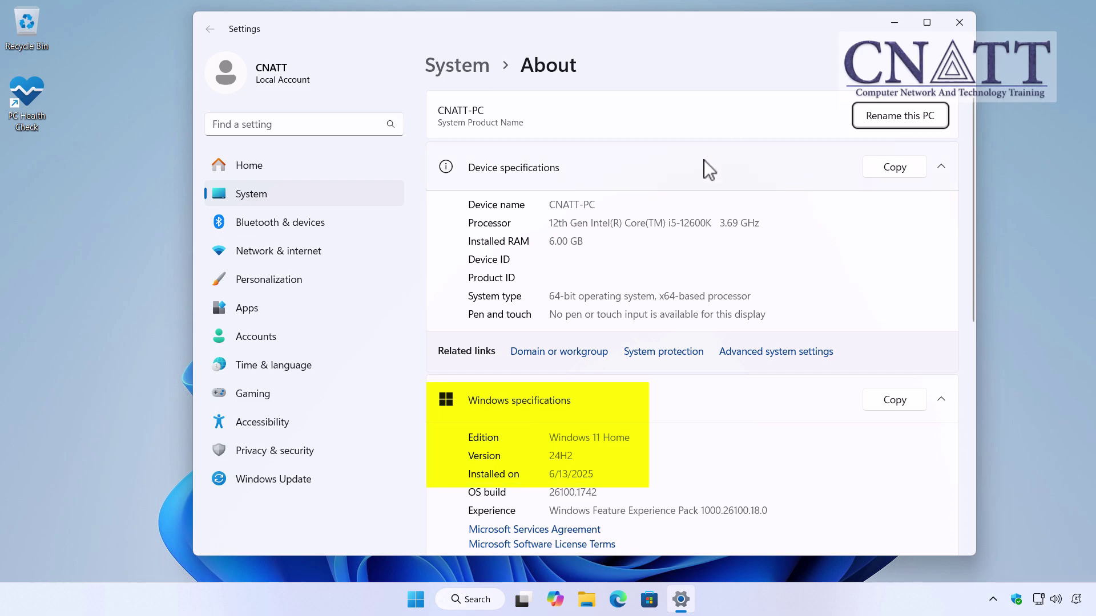
{"action": "left_click", "coordinate": [963, 28]}
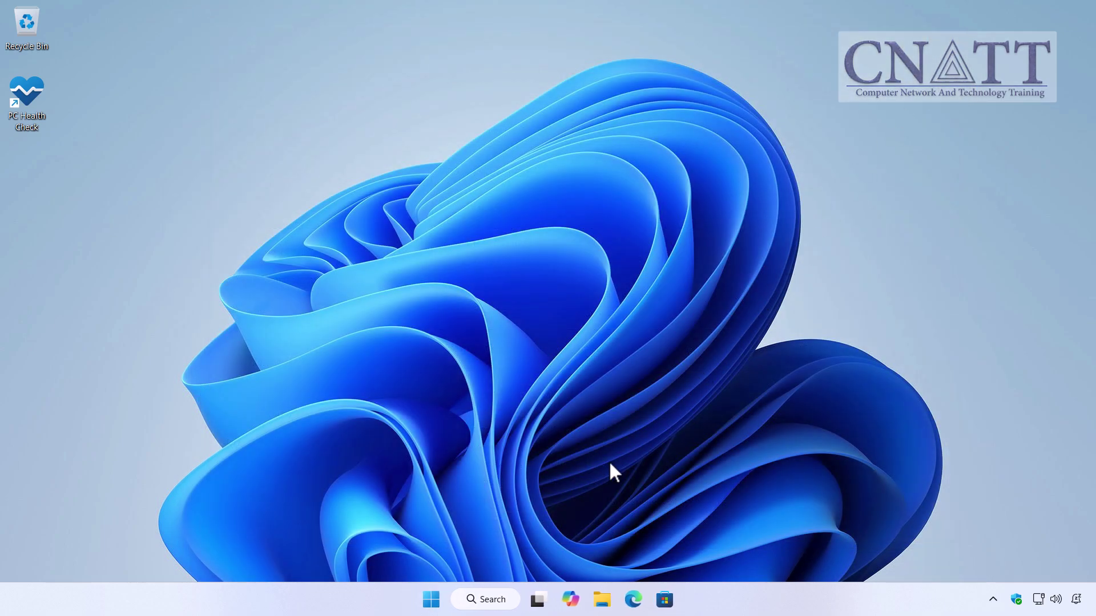
{"action": "left_click", "coordinate": [432, 599]}
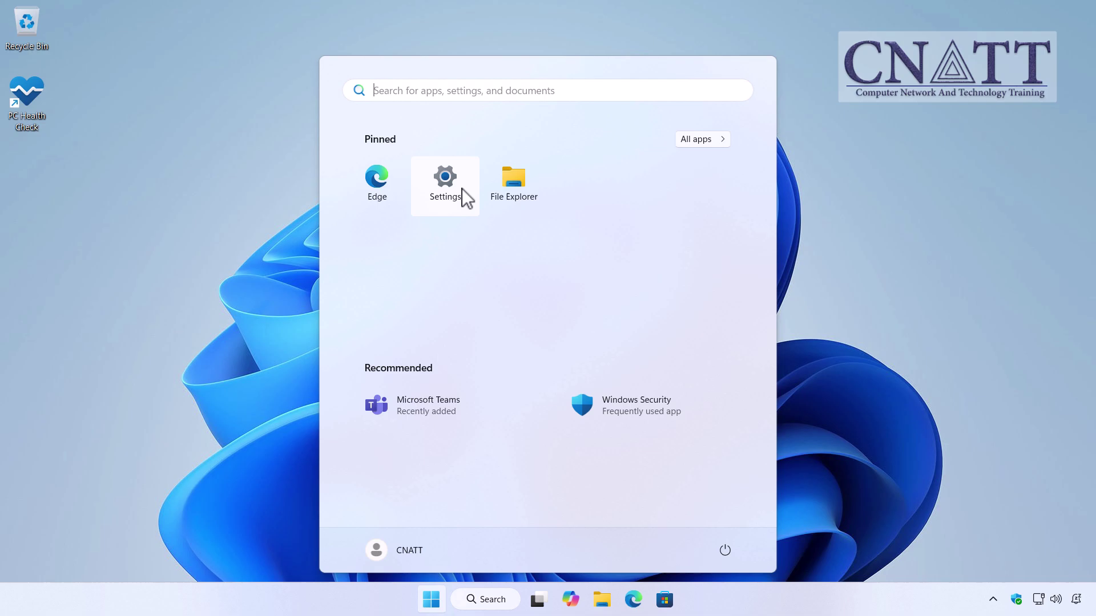
{"action": "left_click", "coordinate": [462, 189]}
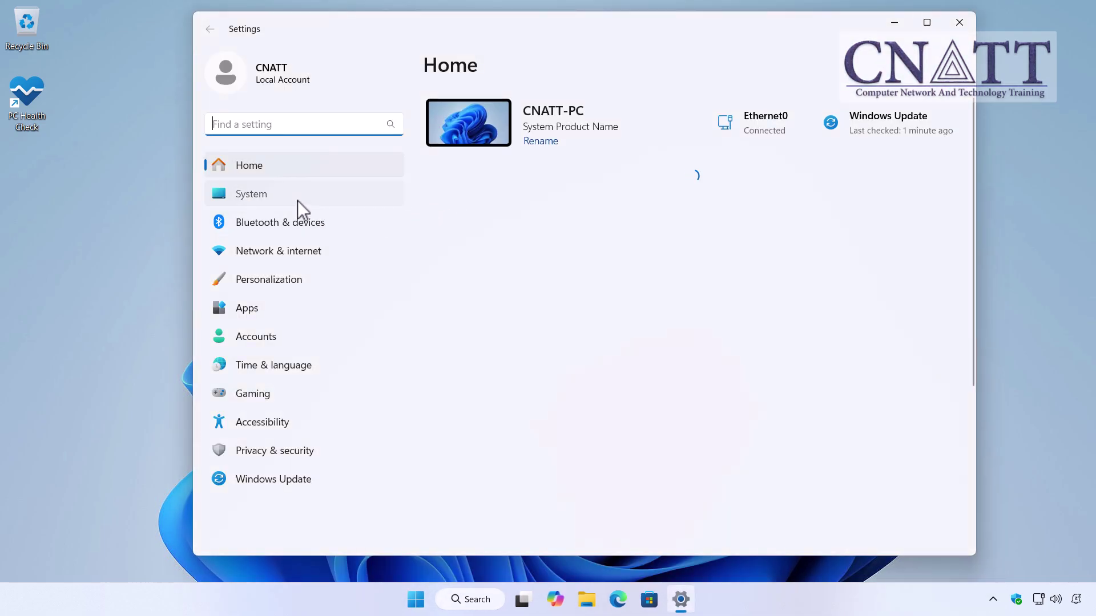
{"action": "left_click", "coordinate": [297, 197]}
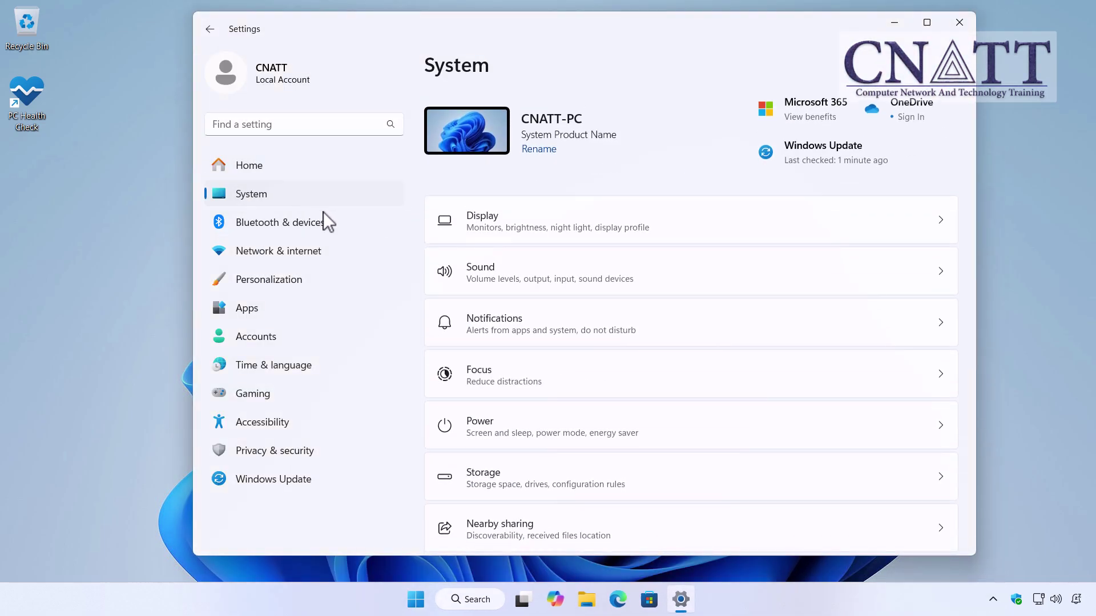
{"action": "scroll", "coordinate": [681, 306], "scroll_direction": "down", "scroll_amount": 4}
{"action": "scroll", "coordinate": [680, 306], "scroll_direction": "down", "scroll_amount": 2}
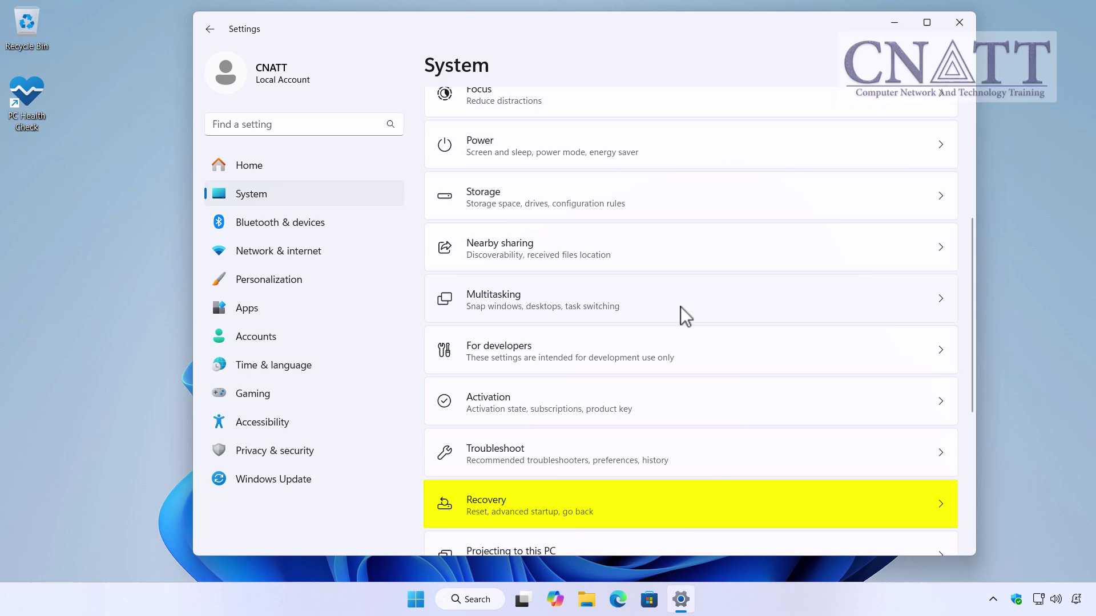
{"action": "left_click", "coordinate": [694, 506]}
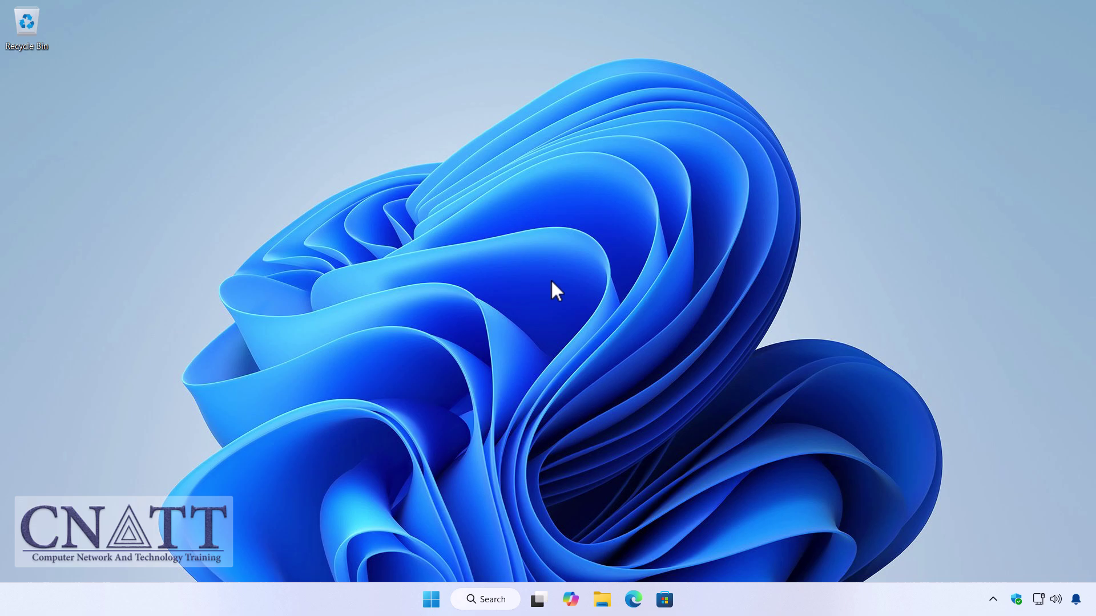
Remove the 19.0 GB Previous Windows installation(s) and other temporary files from Storage settings
{"action": "left_click", "coordinate": [431, 600]}
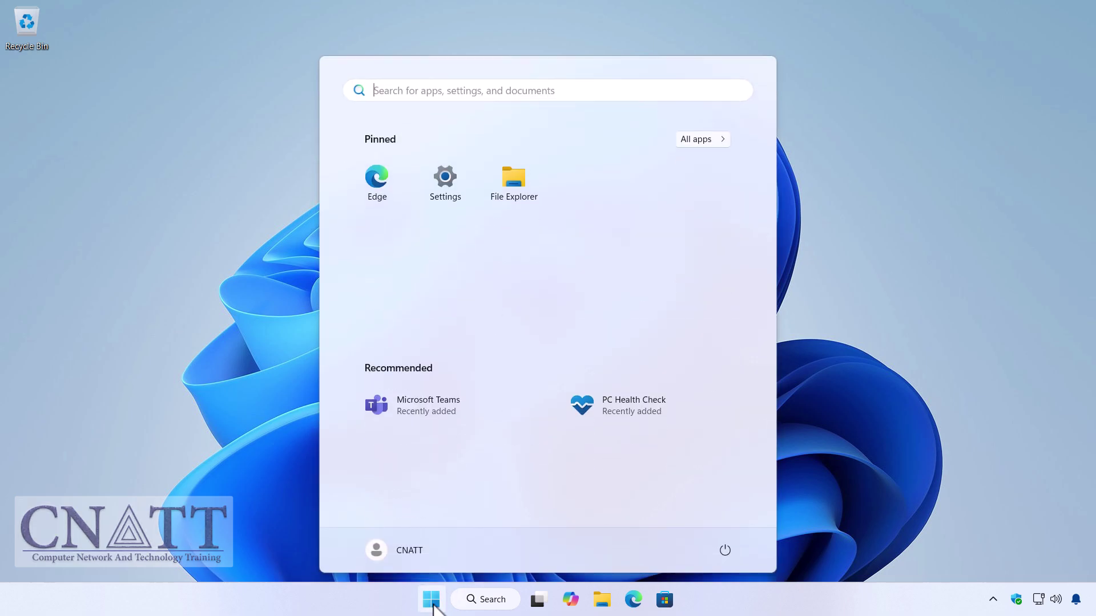
{"action": "left_click", "coordinate": [456, 173]}
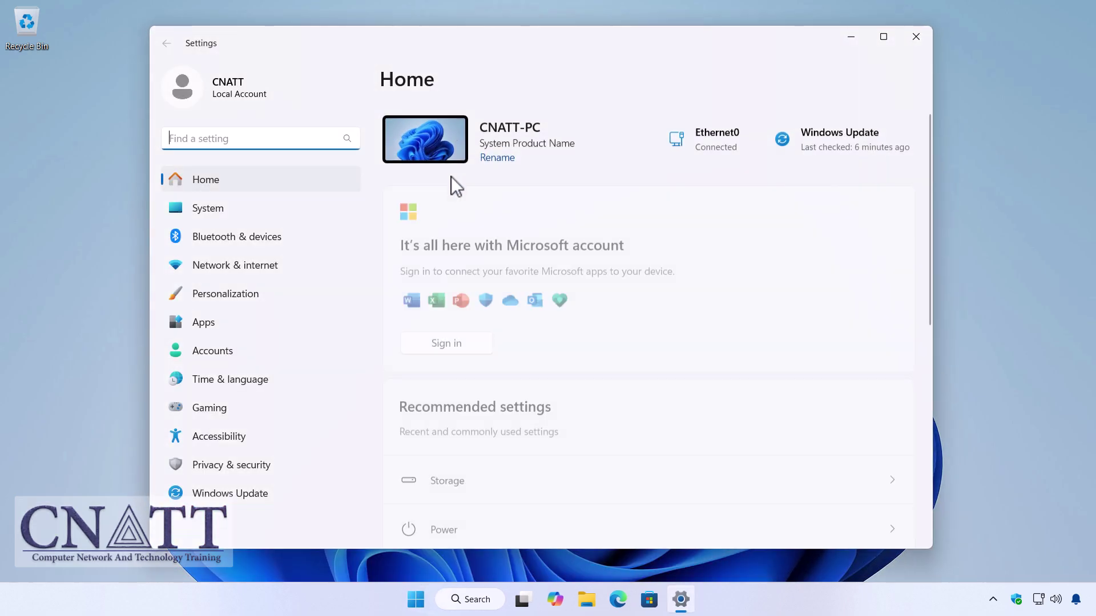
{"action": "left_click", "coordinate": [311, 208]}
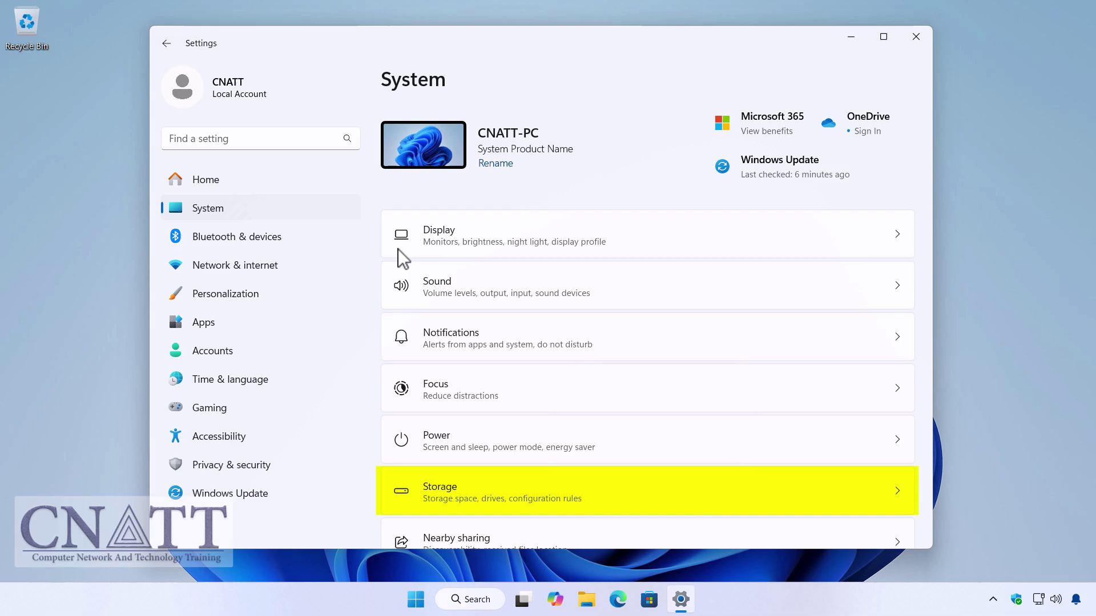
{"action": "left_click", "coordinate": [614, 502]}
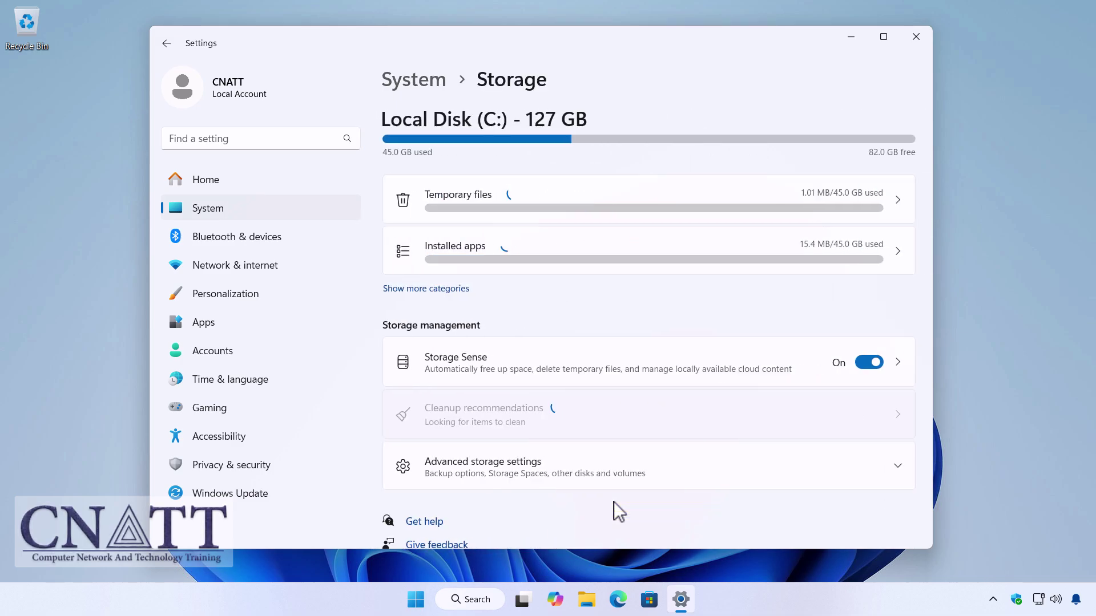
{"action": "left_click", "coordinate": [577, 211]}
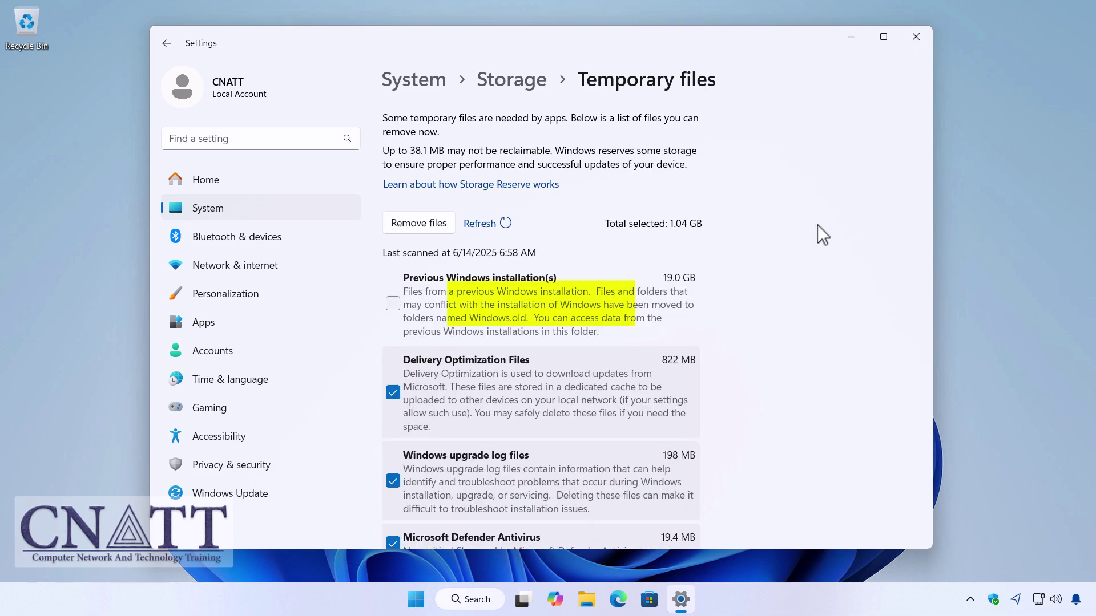
{"action": "left_click", "coordinate": [393, 304]}
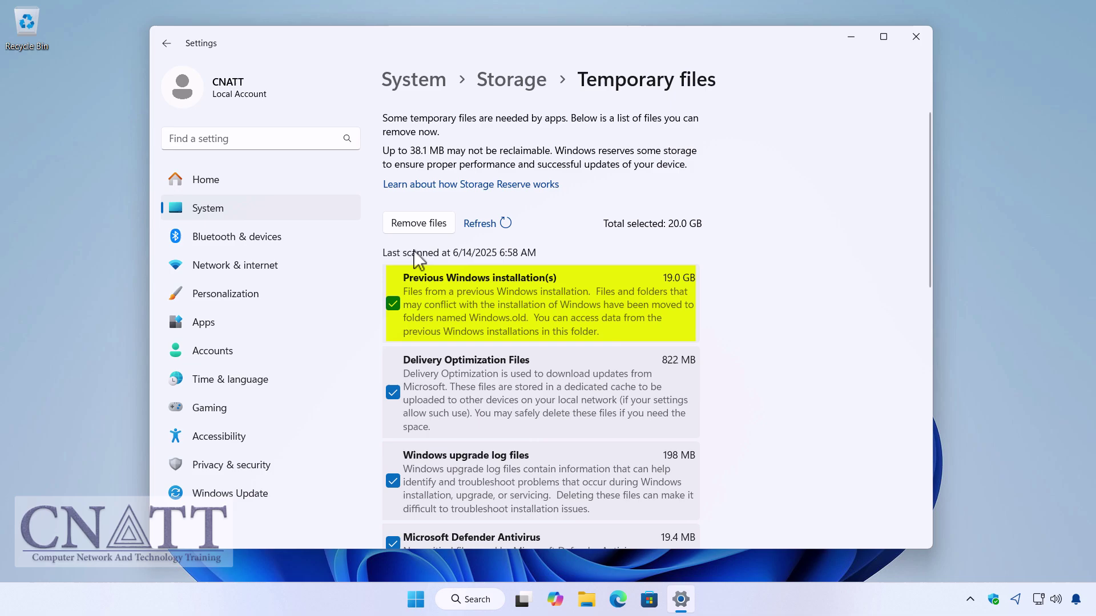
{"action": "left_click", "coordinate": [420, 232]}
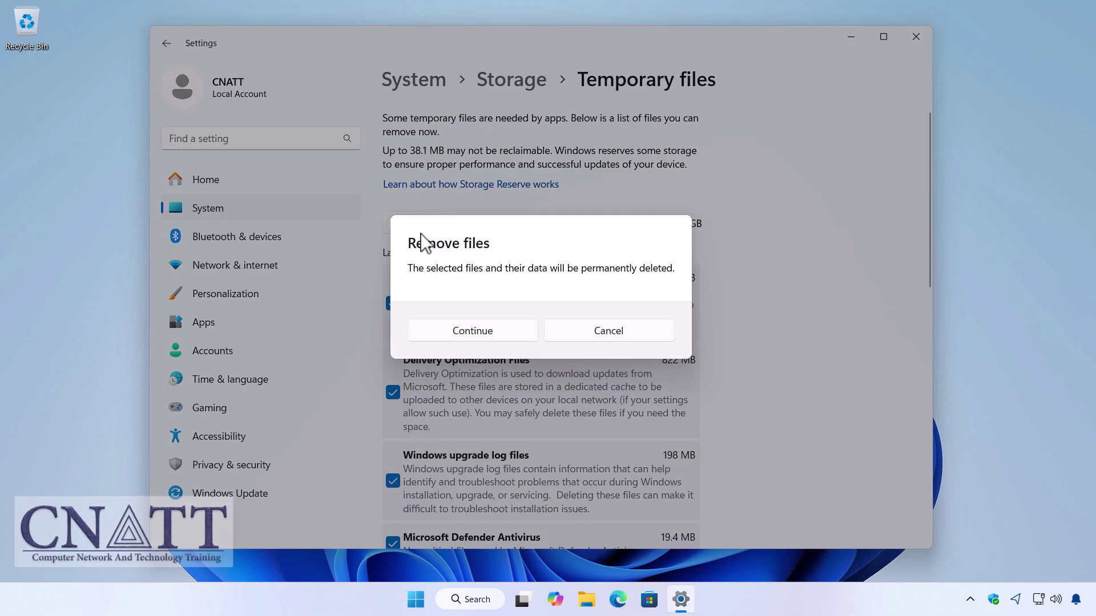
{"action": "left_click", "coordinate": [522, 331]}
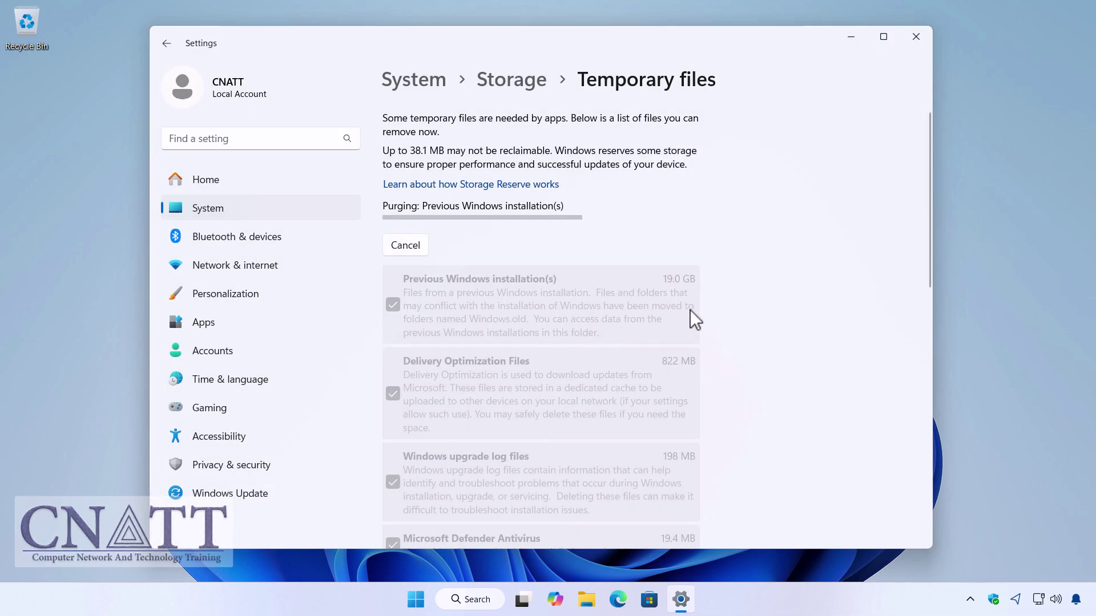